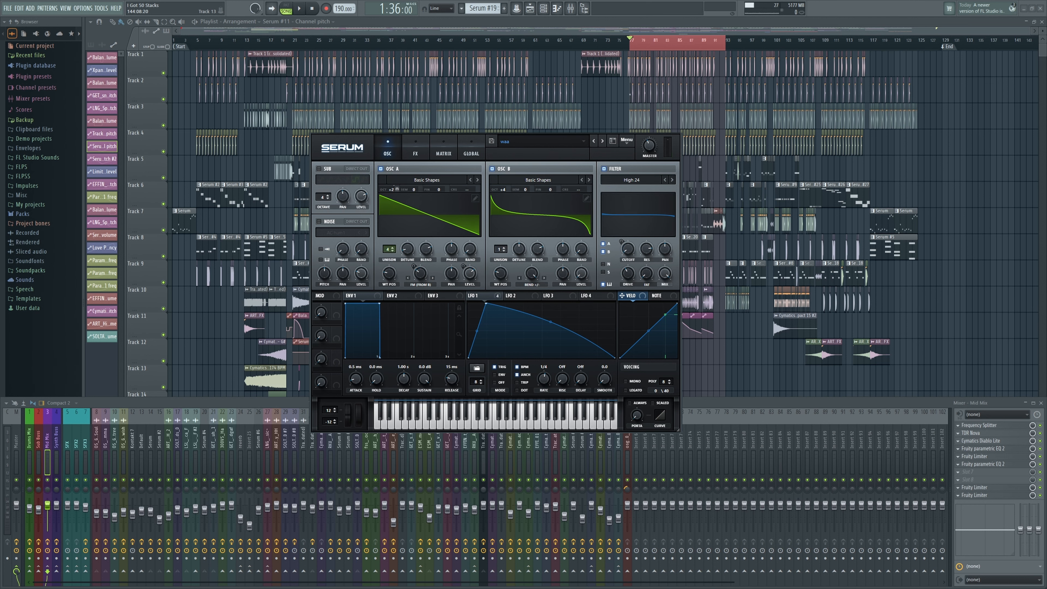
Play back the arrangement from just before the selected section to hear the finished bass, then stop playback
click(632, 53)
click(620, 41)
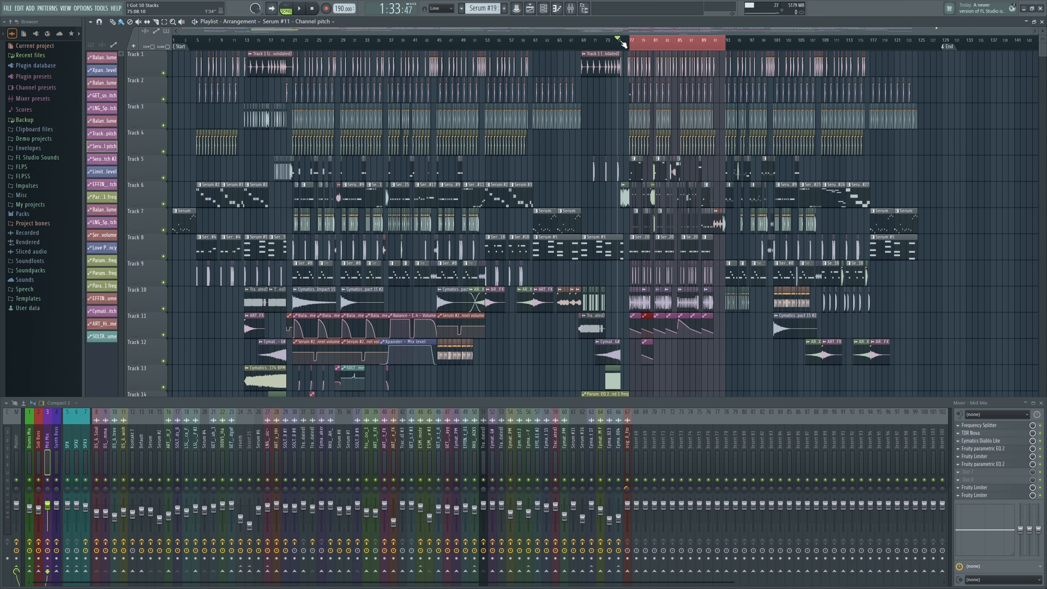
key(space)
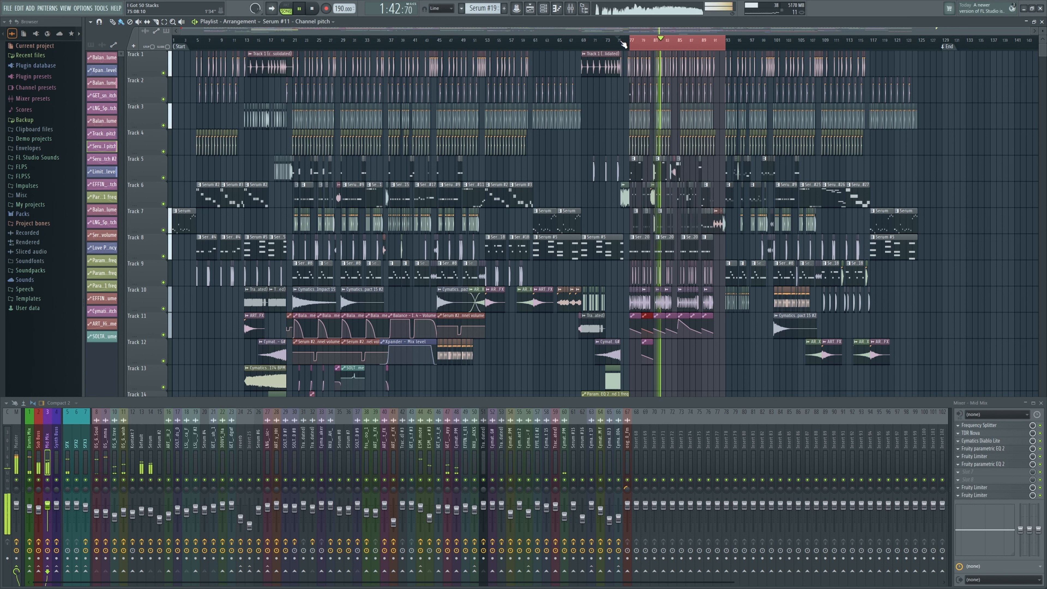
key(space)
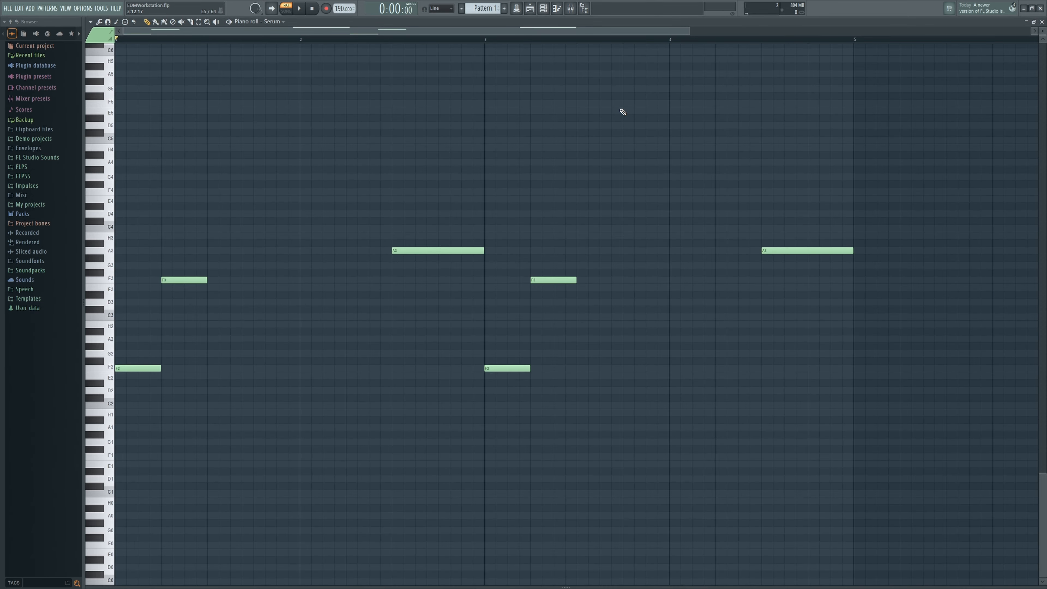
Load the Analog Basic Shapes wavetable into Serum's oscillator A and set its wavetable position to 2
click(543, 8)
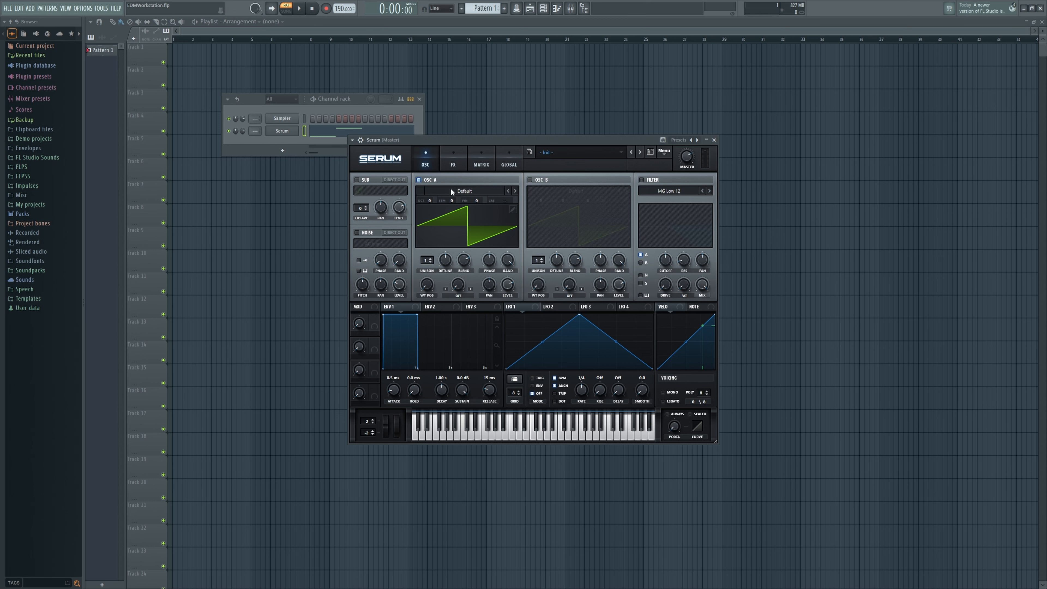
click(454, 191)
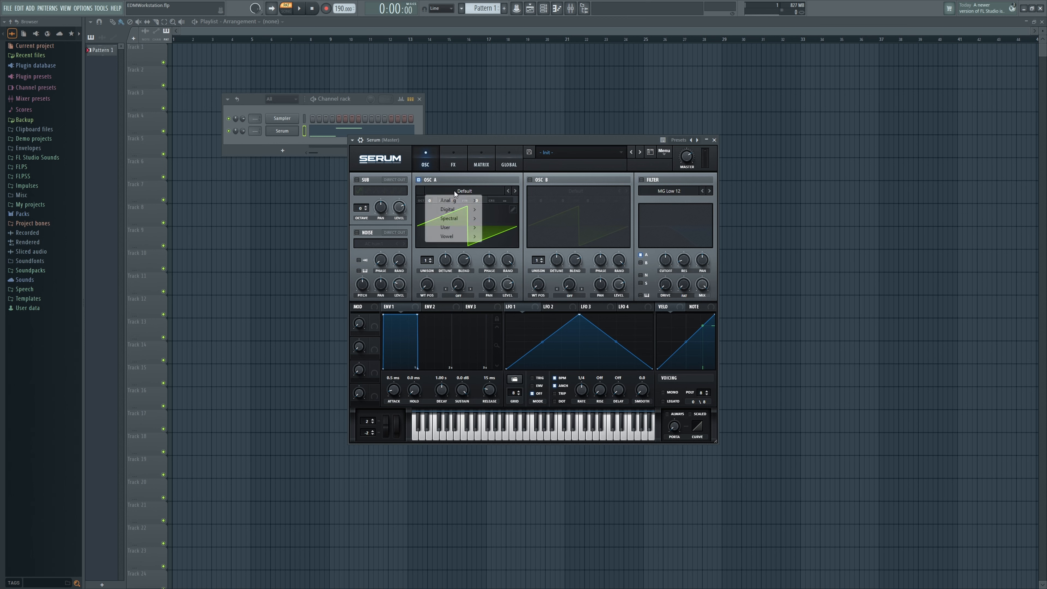
mouse_move(450, 200)
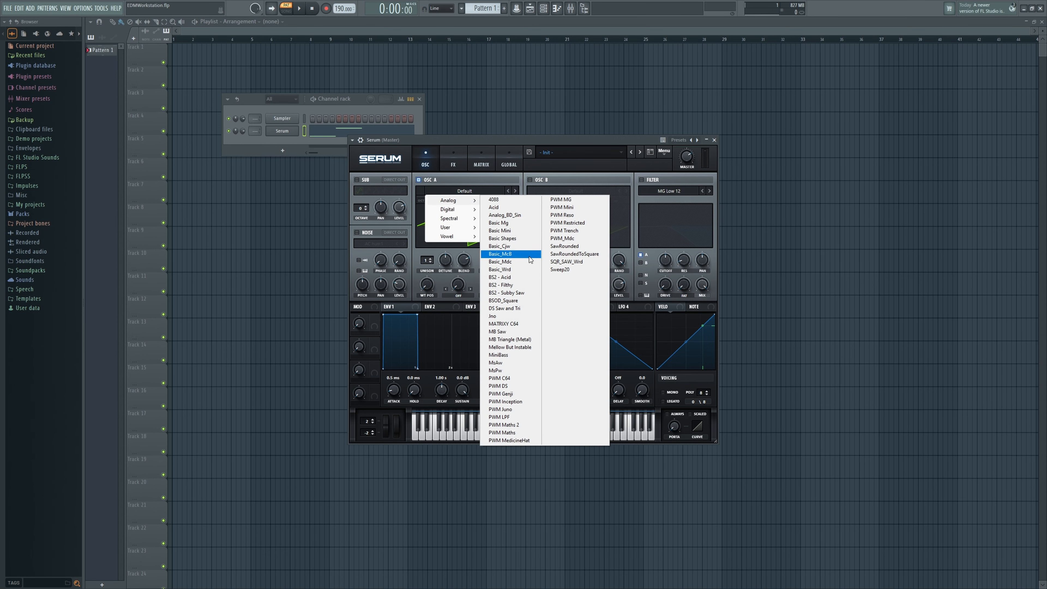
click(502, 238)
drag(427, 283, 428, 265)
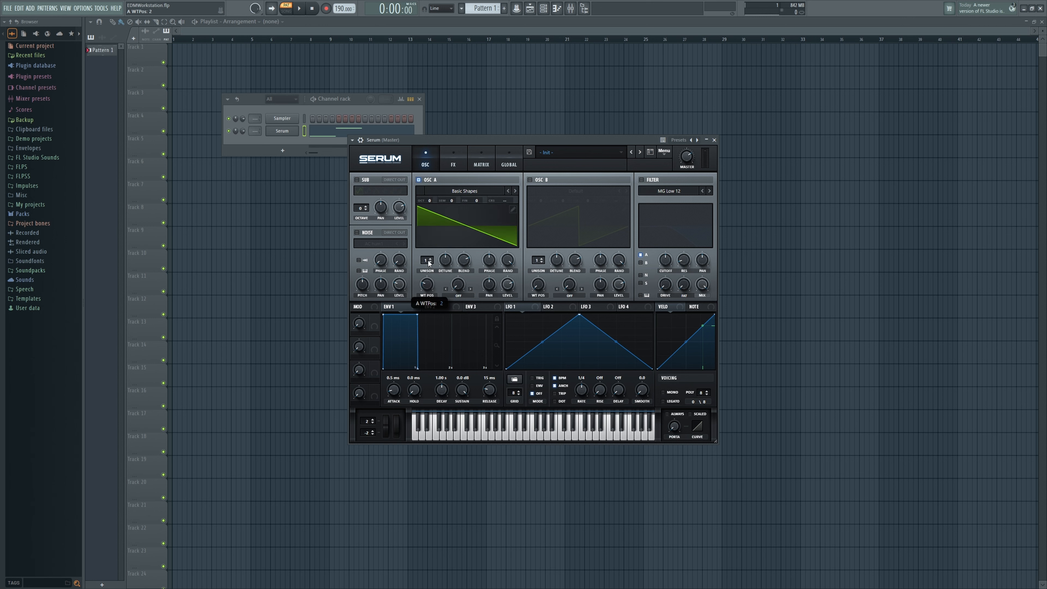
Configure oscillator A with FM (From B) warp, 4 unison voices and a +2 octave shift
click(458, 295)
click(466, 466)
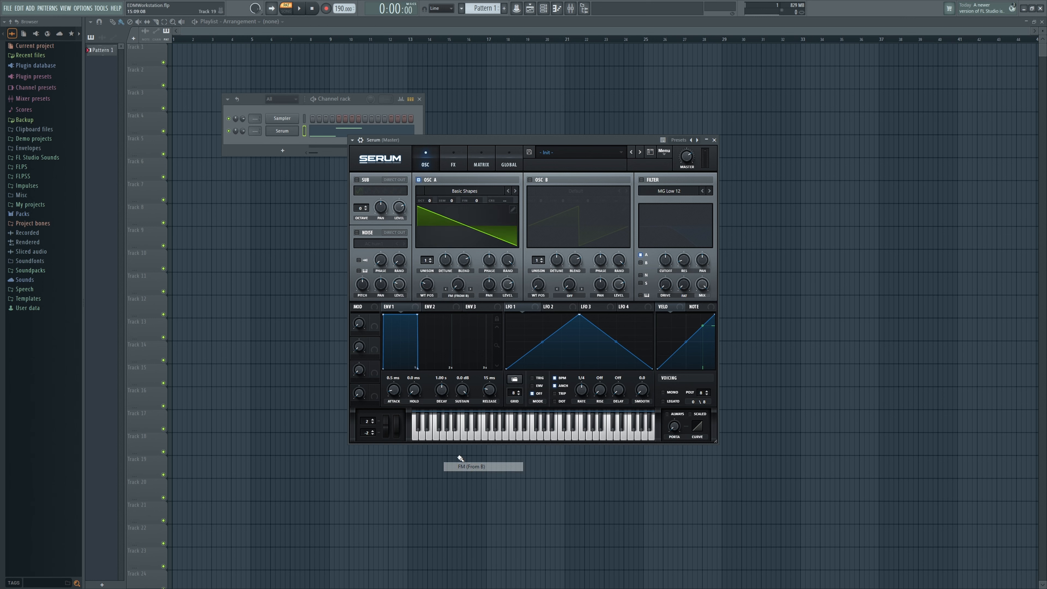
mouse_move(428, 260)
mouse_down()
mouse_move(431, 241)
mouse_move(440, 288)
mouse_move(463, 264)
mouse_up()
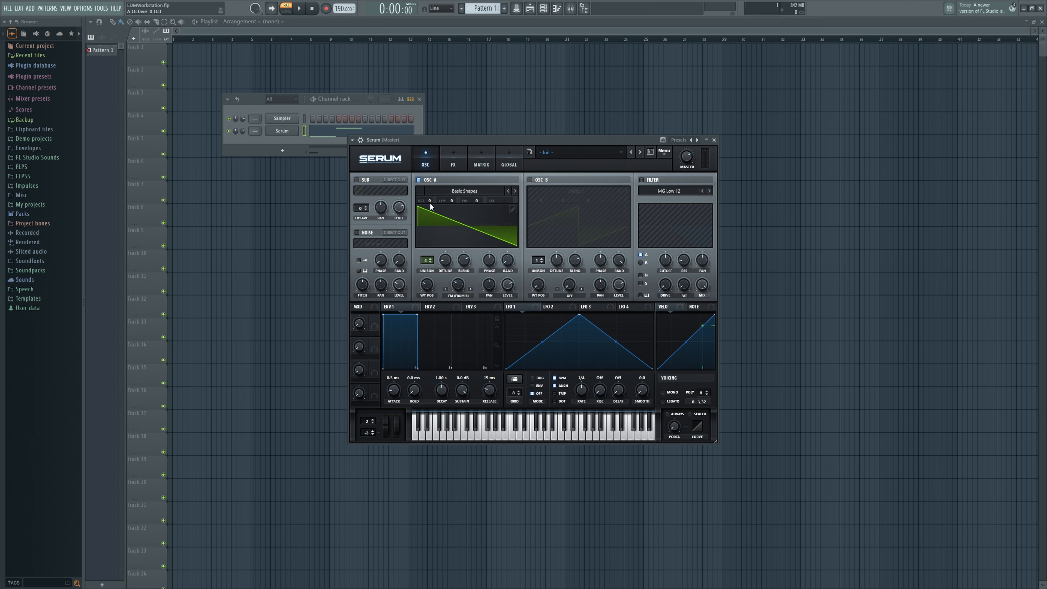
drag(429, 201, 433, 190)
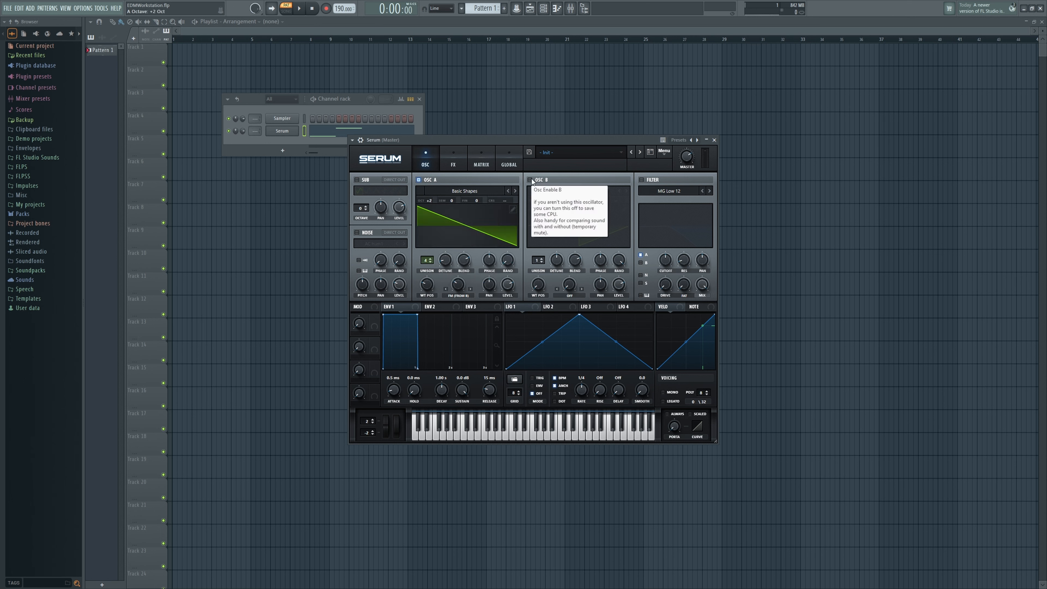
Enable oscillator B with a +4 octave shift, the Basic Shapes wavetable at position 2 and a Bend warp mode
click(530, 180)
drag(539, 197, 542, 194)
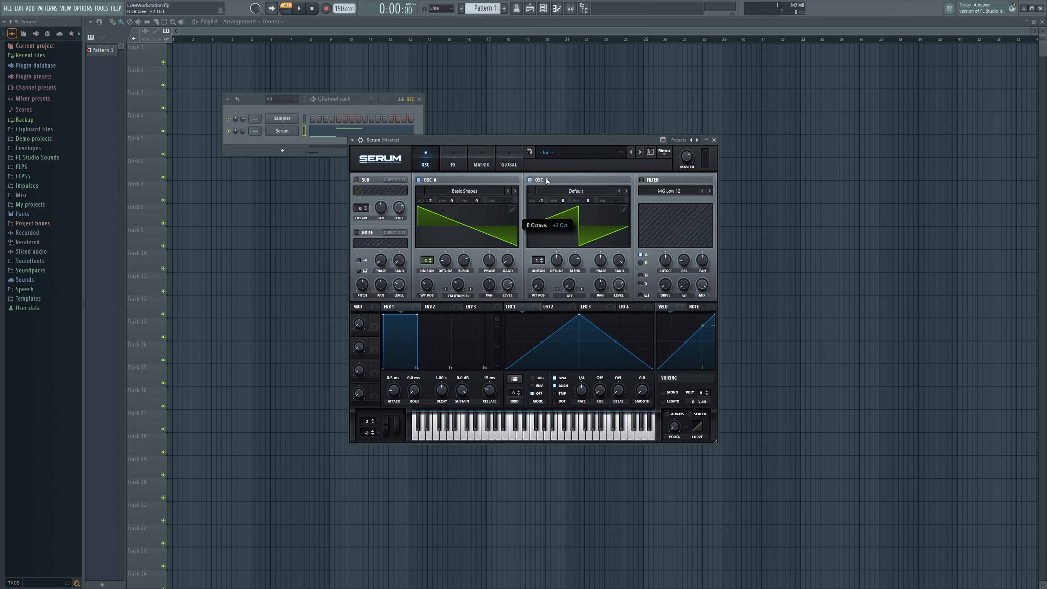
click(548, 191)
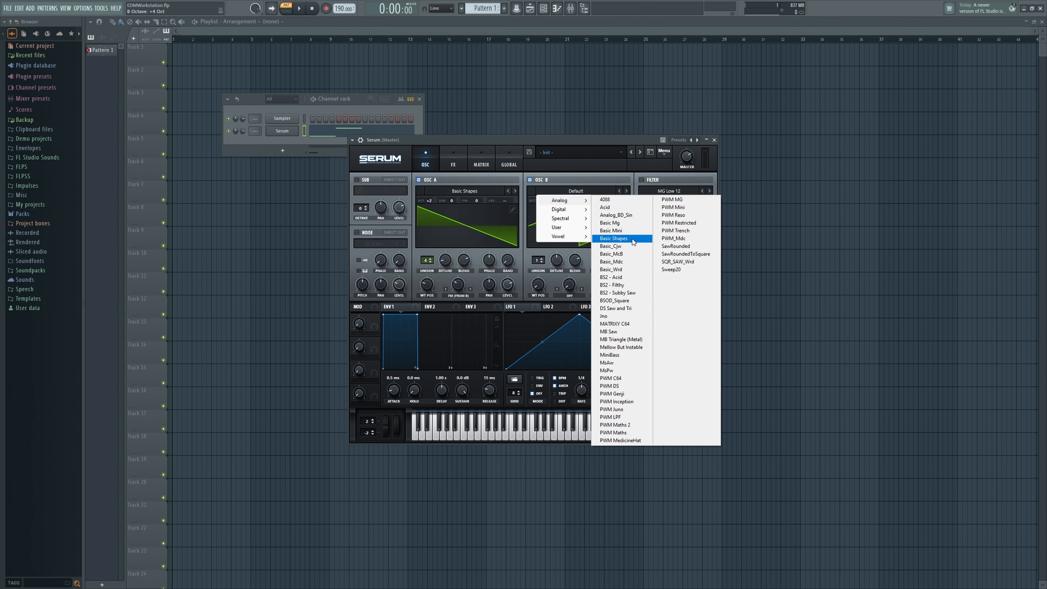
click(618, 235)
click(569, 295)
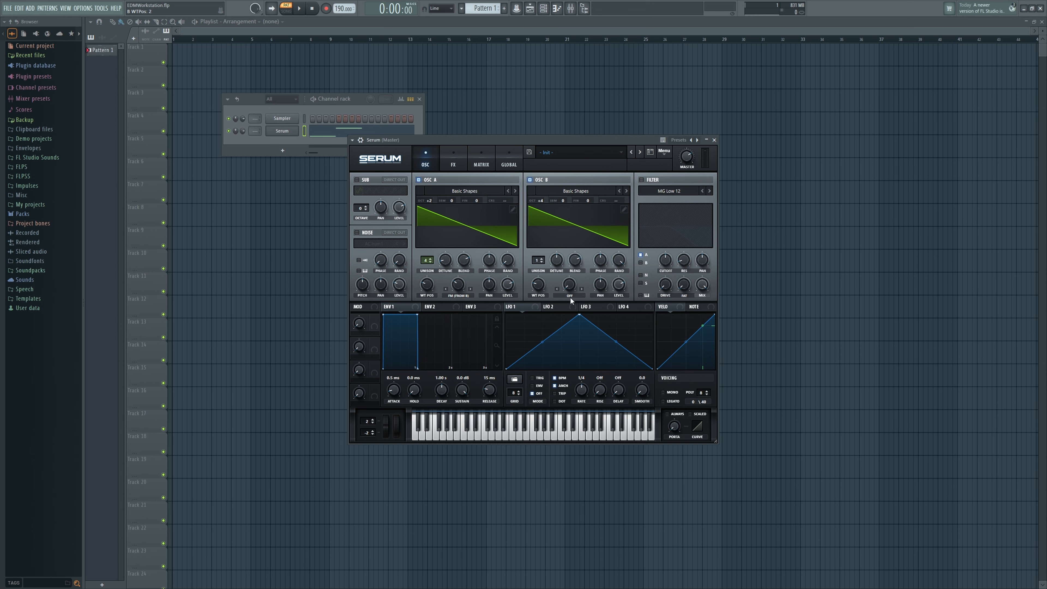
click(579, 358)
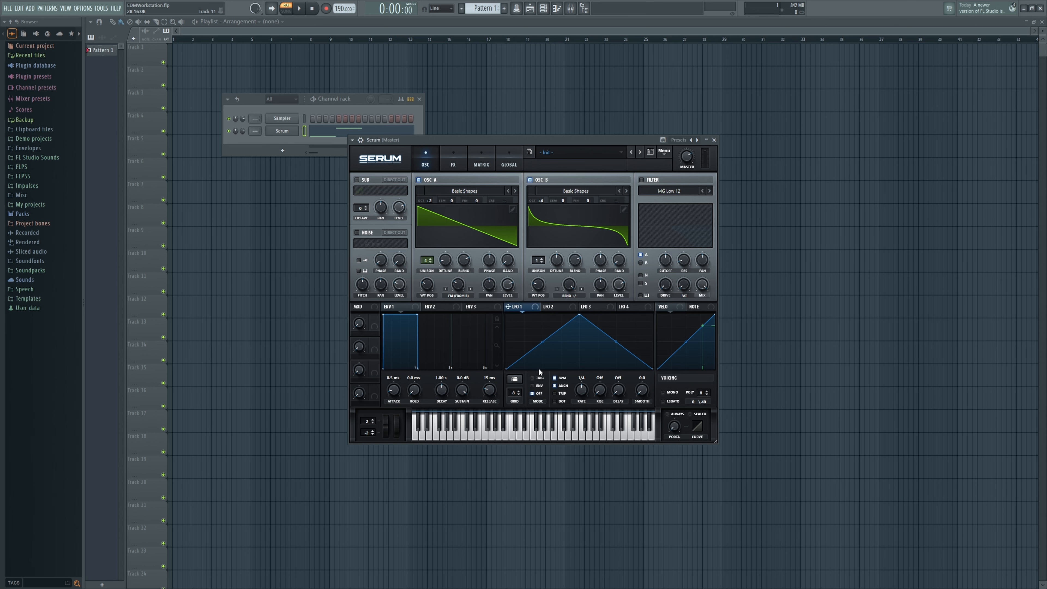
Set LFO 1 to Trig mode with its peak near the start, and modulate oscillator A's warp by 16 and its level by -19
click(537, 378)
drag(580, 316, 520, 309)
drag(462, 289, 446, 293)
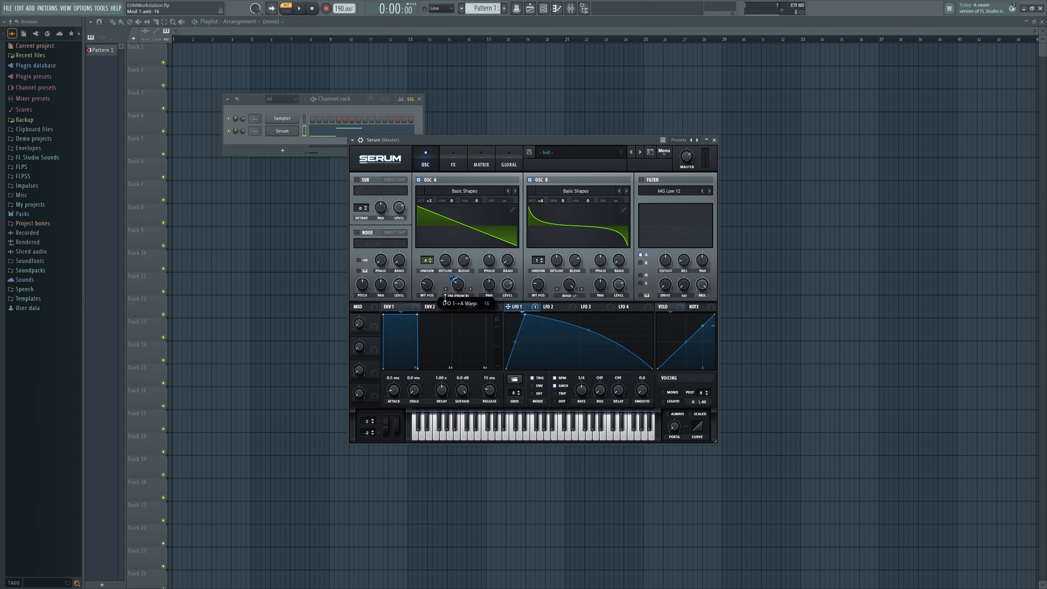
drag(508, 307, 497, 282)
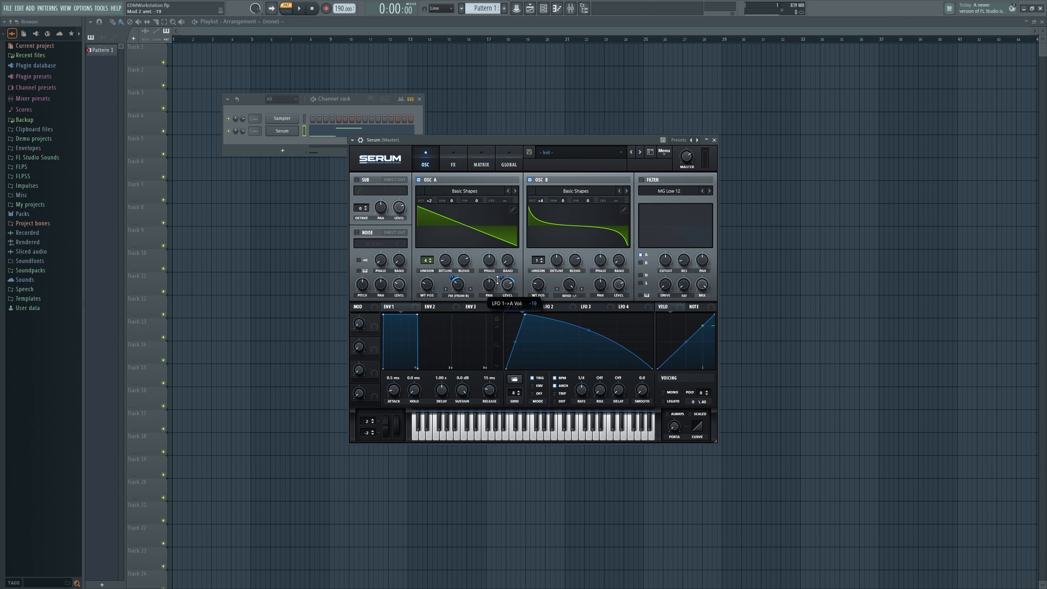
Enable the filter as High 24, route oscillator B through it as well, and turn on its key tracking
click(641, 180)
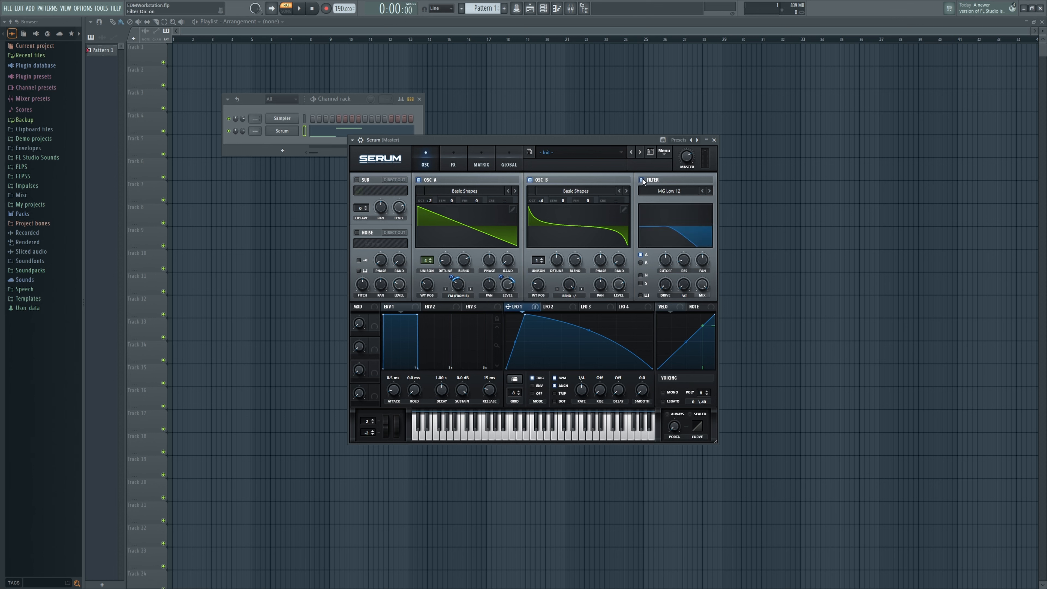
click(641, 263)
click(641, 295)
click(669, 191)
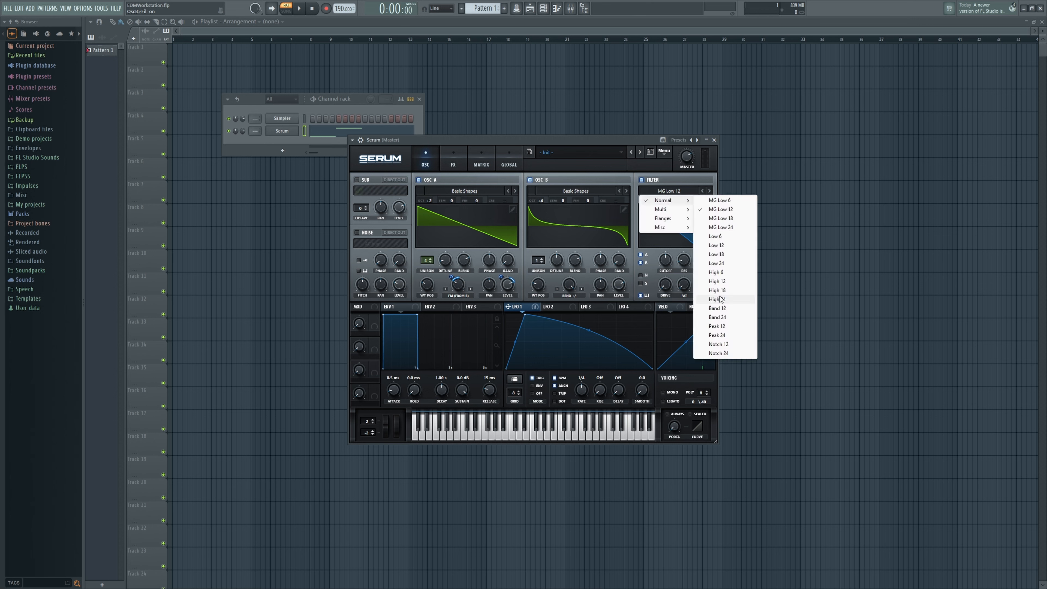
click(725, 299)
Set the filter cutoff to 41 Hz and drive to 20%, and modulate the cutoff and oscillator A's octave with LFO 1
drag(664, 273, 660, 299)
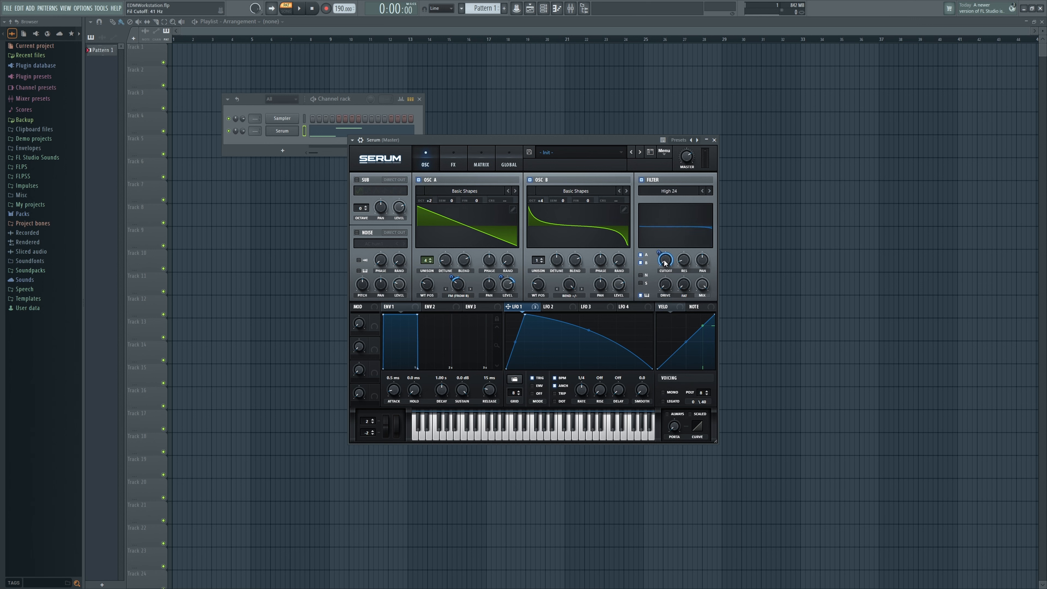
drag(661, 251, 645, 263)
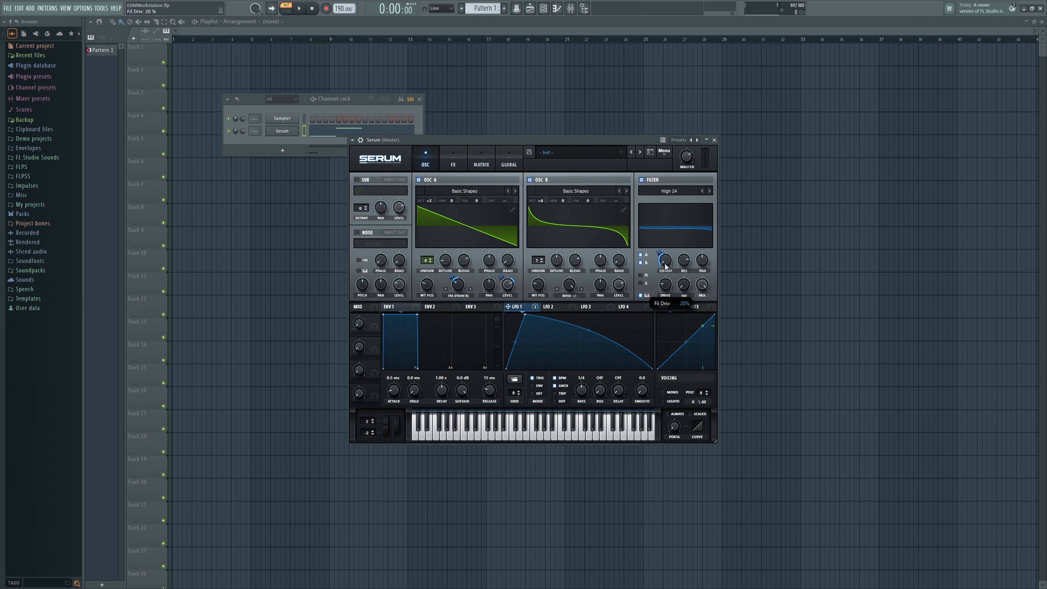
mouse_move(525, 309)
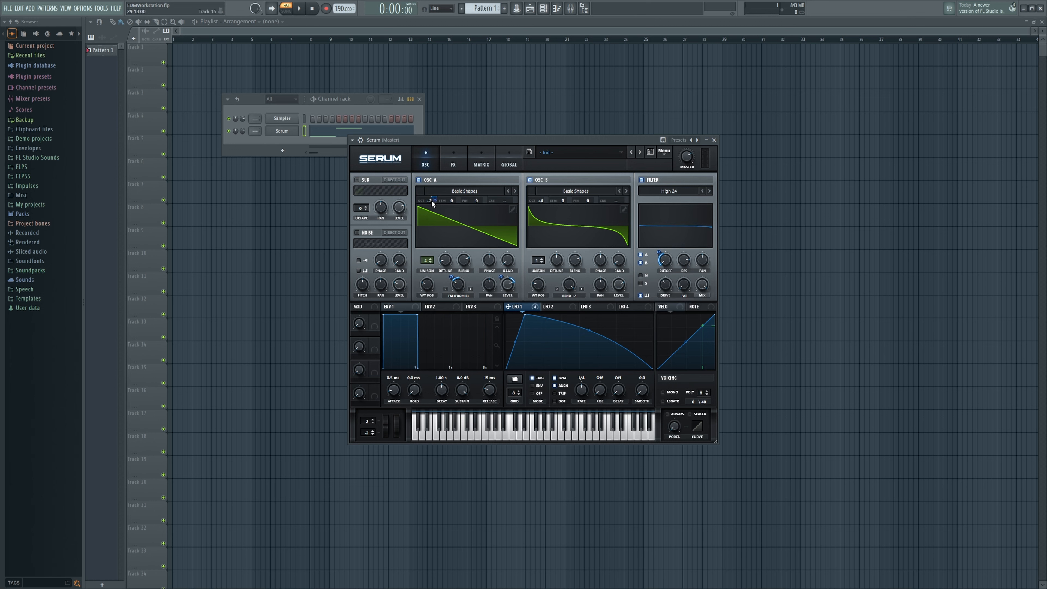
Add Serum's EQ effect and boost its low band by 9.3 dB at about 76 Hz
click(453, 153)
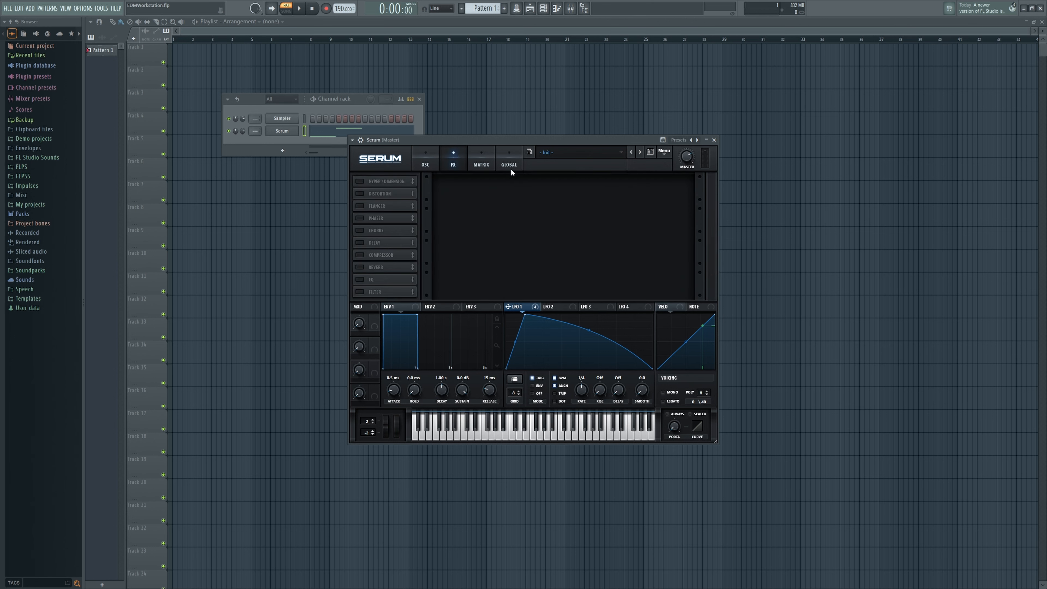
click(358, 280)
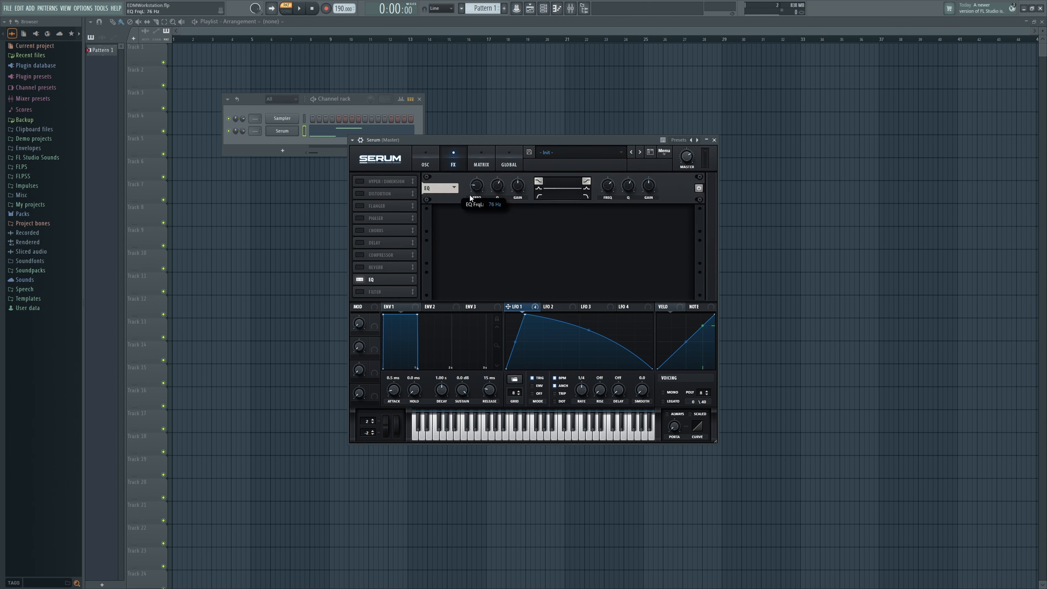
drag(470, 197, 512, 179)
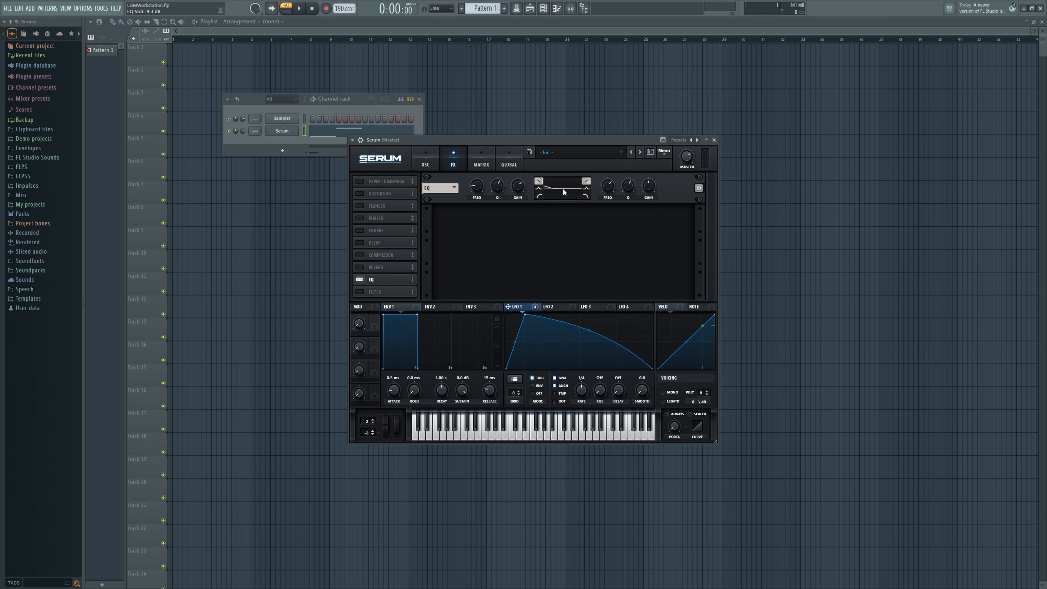
Switch both EQ bands to the peak shape and boost the high band at 7186 Hz
click(539, 188)
click(588, 188)
drag(648, 191, 648, 190)
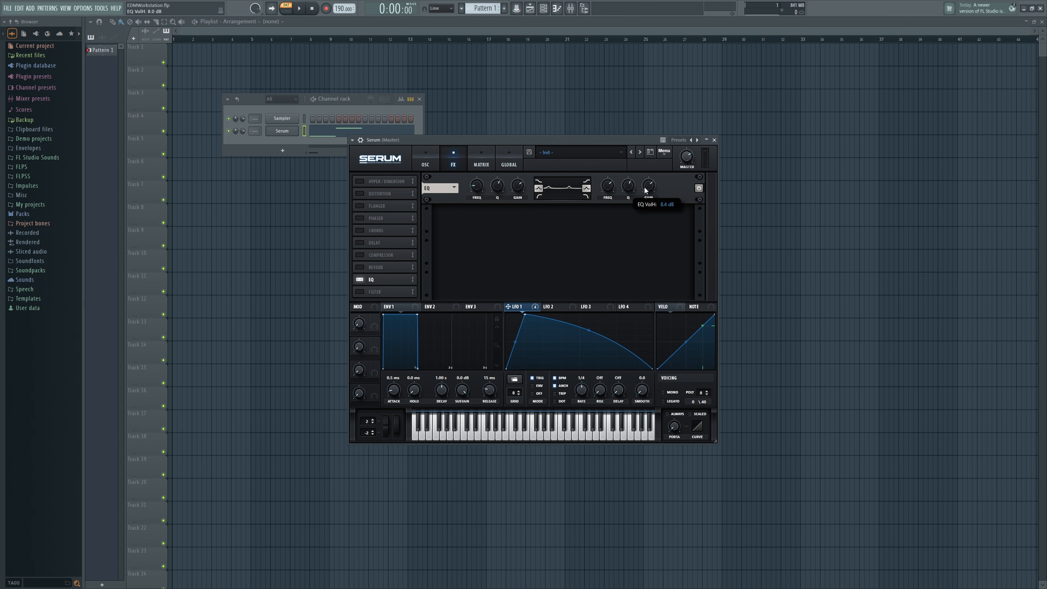
drag(610, 184, 611, 180)
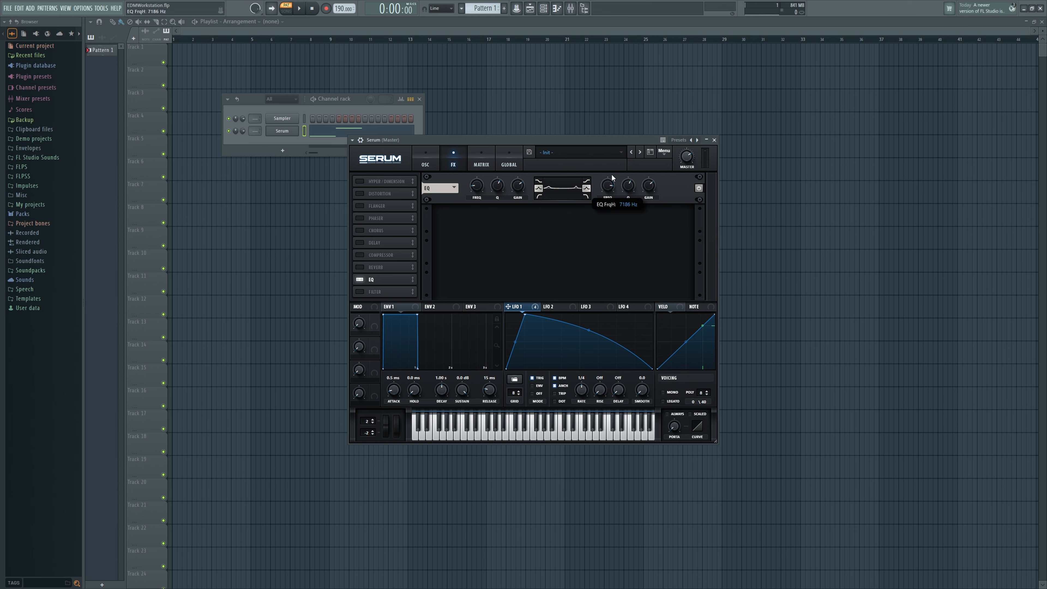
Add a compressor in multiband mode after the EQ, followed by a Tube distortion
click(388, 251)
click(598, 229)
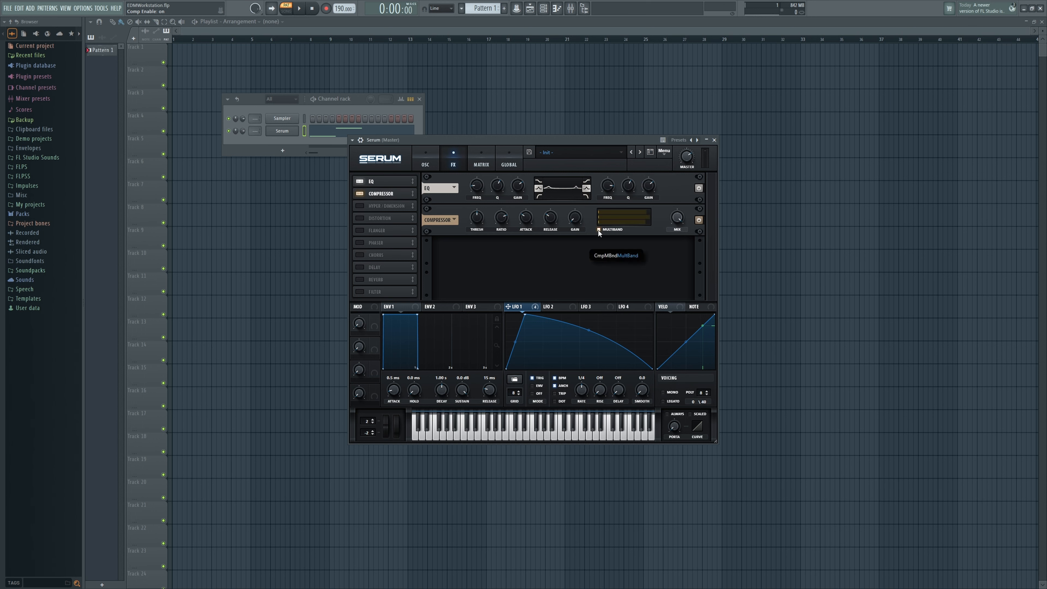
click(360, 218)
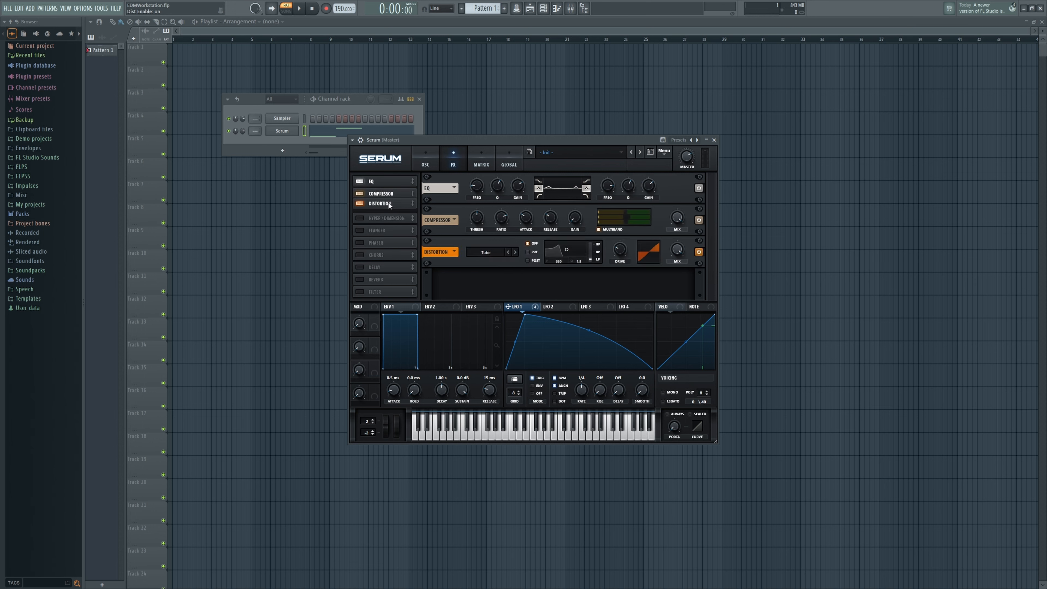
drag(388, 199, 388, 204)
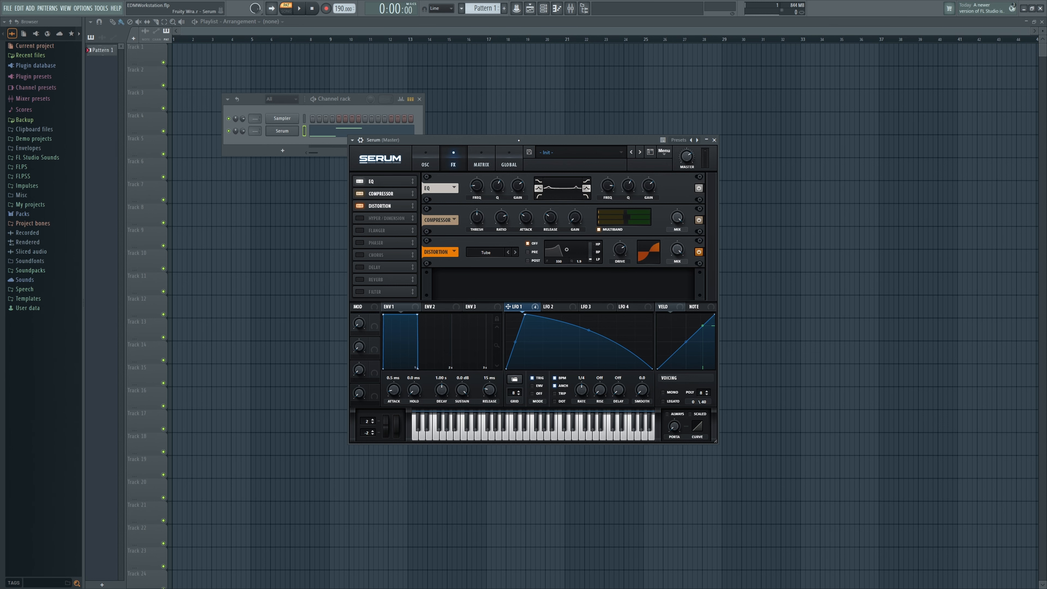
Route the Serum channel to a free mixer track and insert Fruity delay bank followed by OTT
key(ctrl+l)
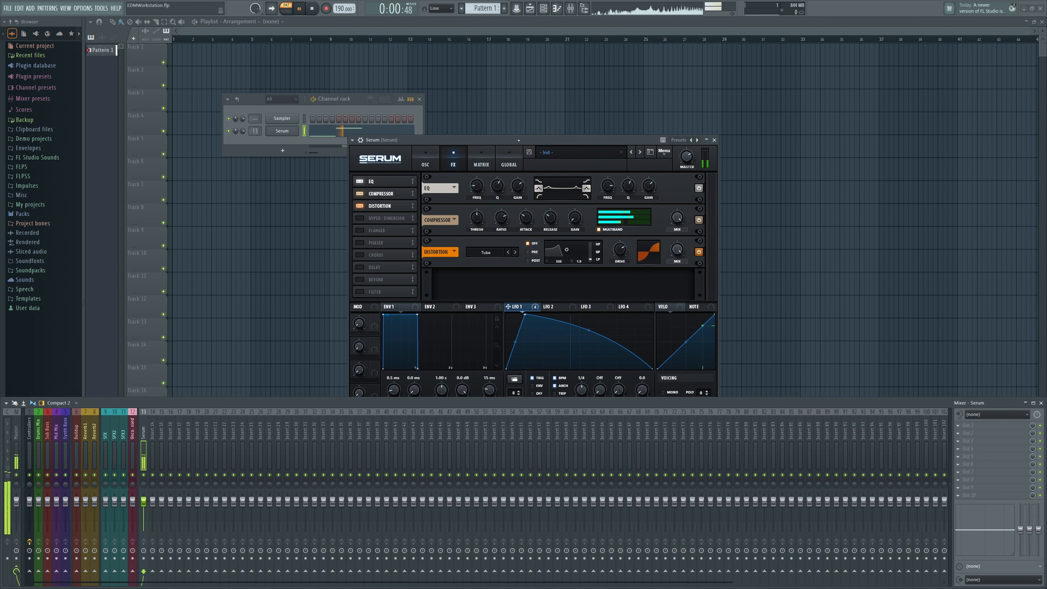
click(964, 424)
click(781, 476)
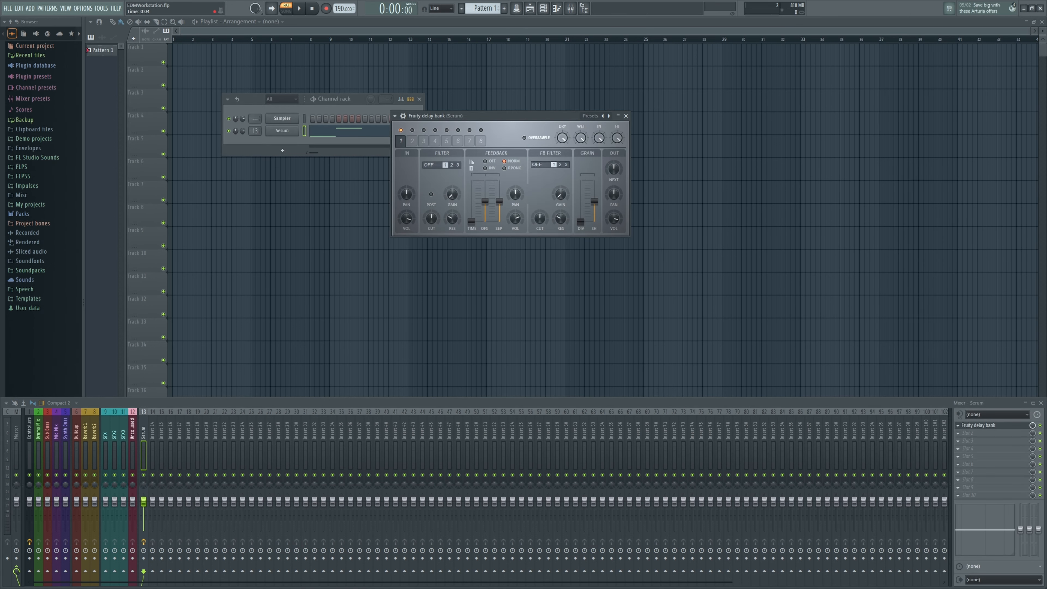
click(964, 433)
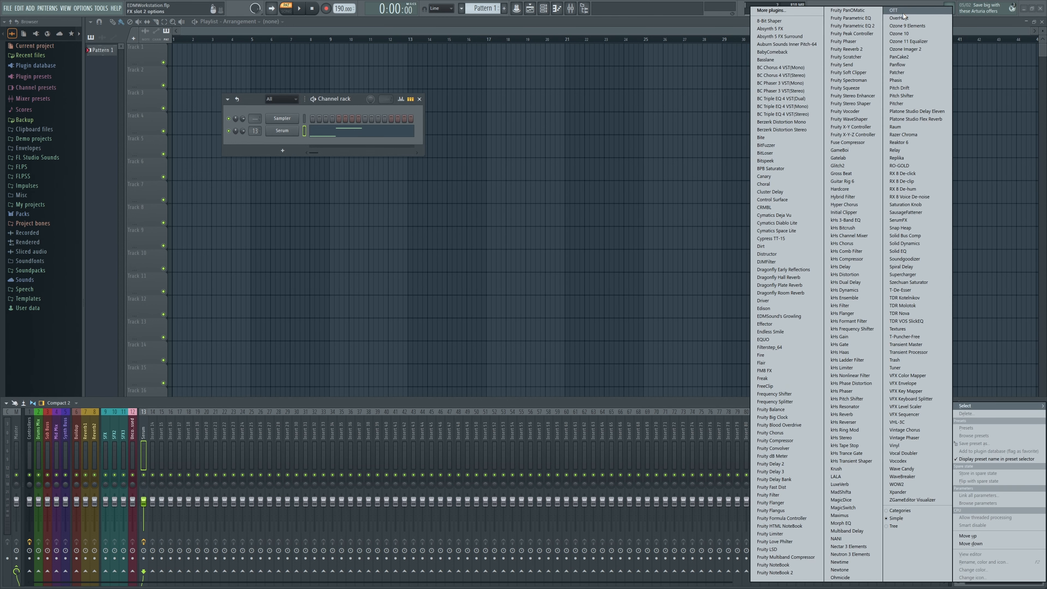
click(906, 289)
Insert Fruity parametric EQ 2 in the third effect slot and cut the low end with a steep high-pass on band 1
click(964, 440)
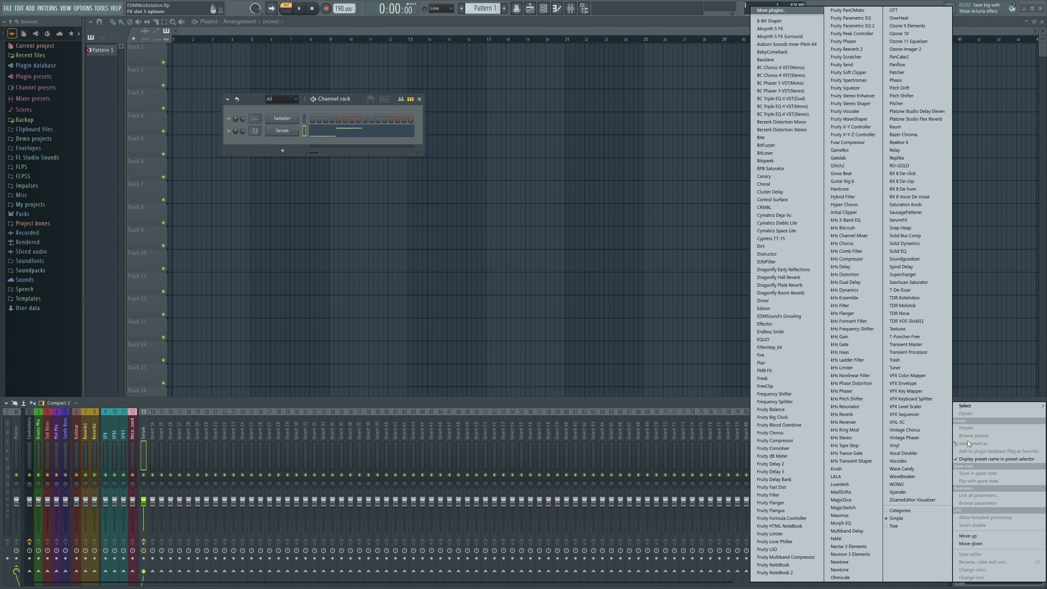
click(853, 128)
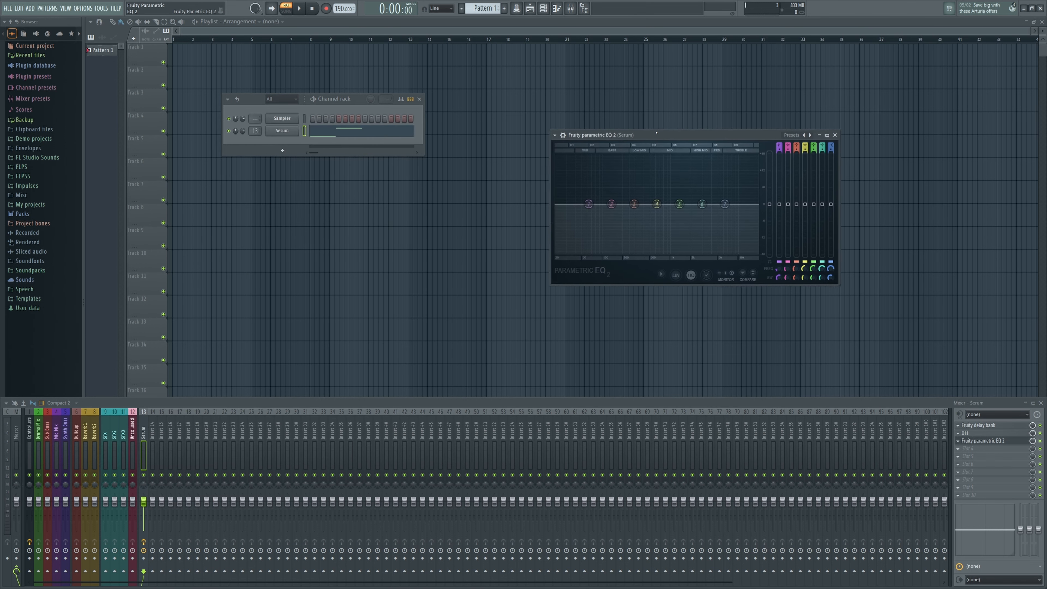
drag(568, 172, 590, 172)
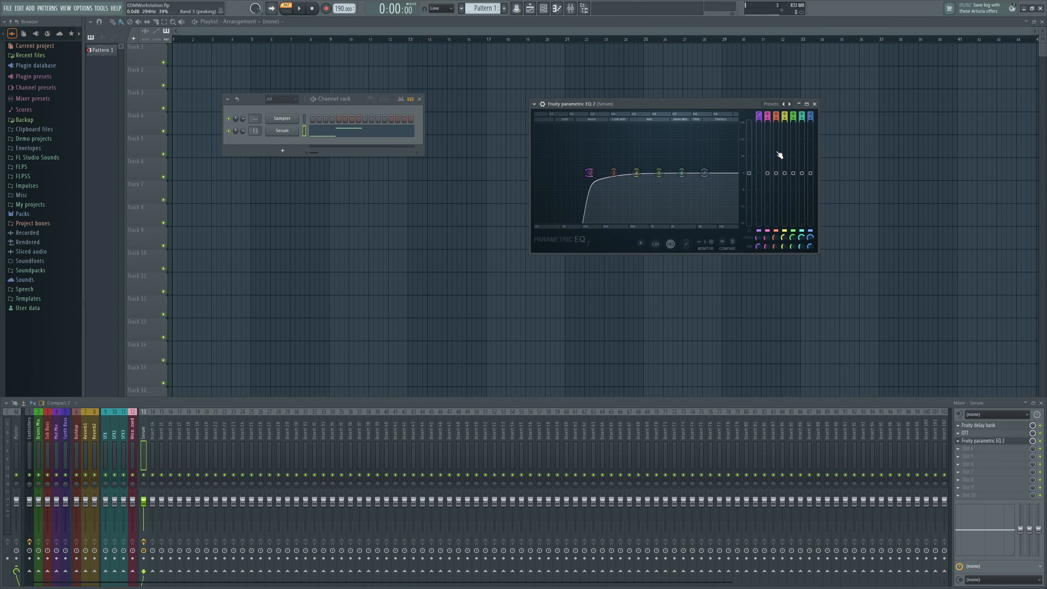
Lower band 5 of the parametric EQ slightly and raise the band 7 high shelf by about 1.4 dB
drag(658, 172, 704, 170)
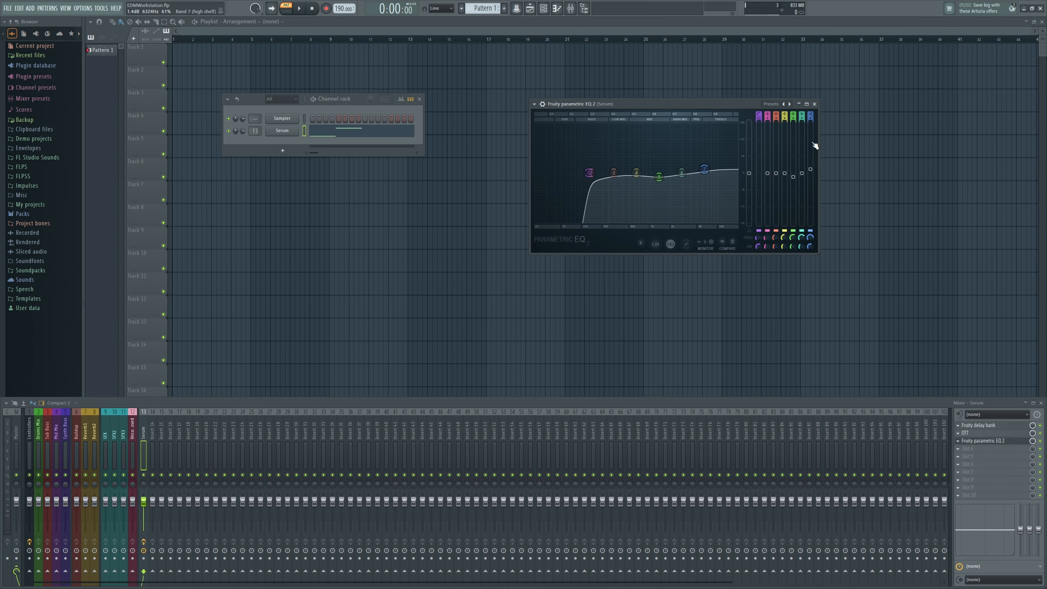
click(814, 104)
Insert Fruity Fast Dist in the fourth effect slot and set its mix level to 20%
click(976, 448)
click(796, 486)
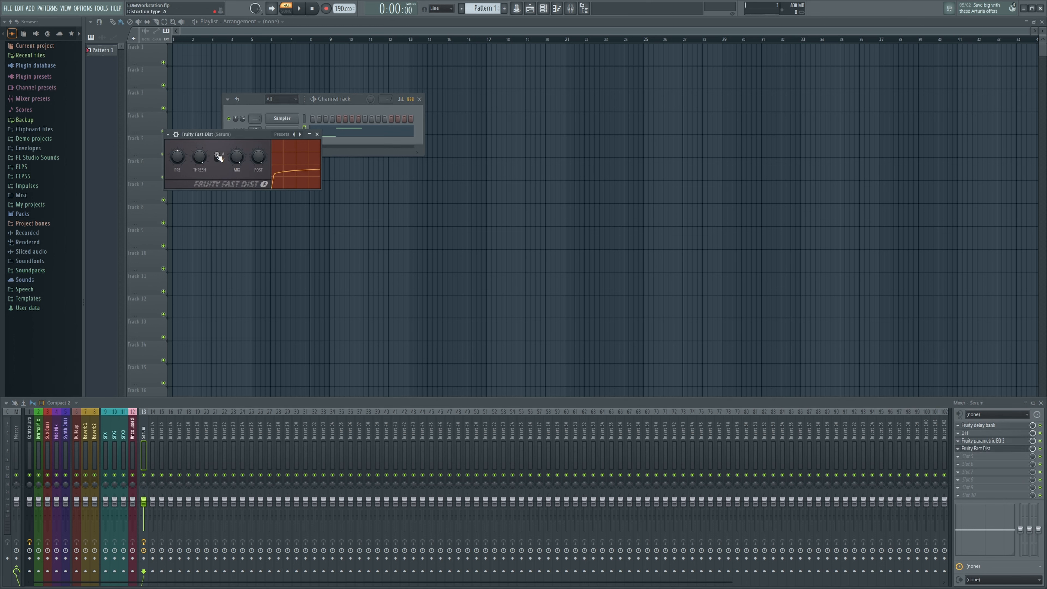
drag(206, 134, 406, 146)
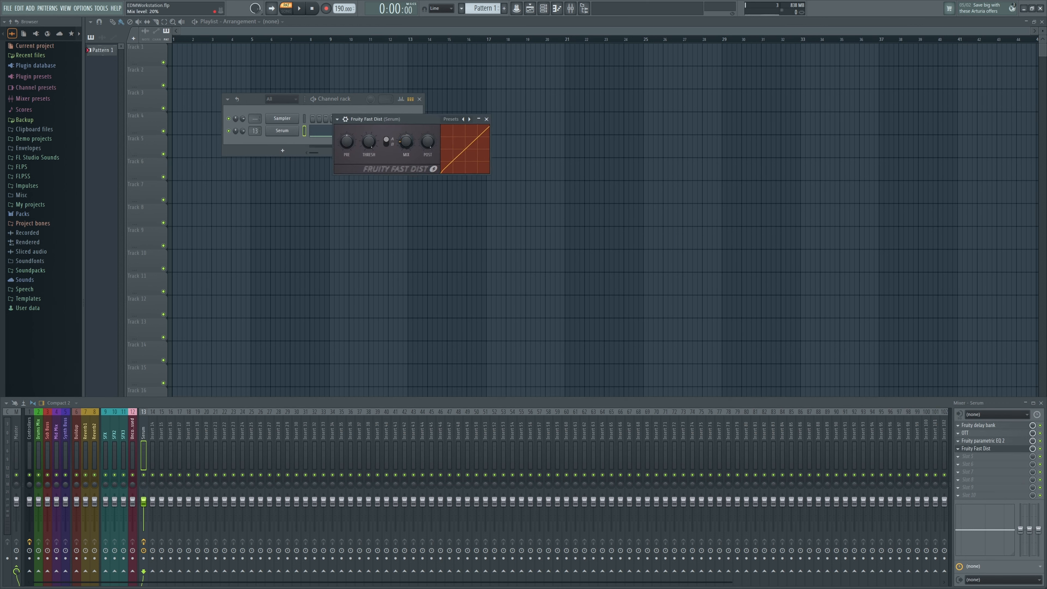
click(486, 119)
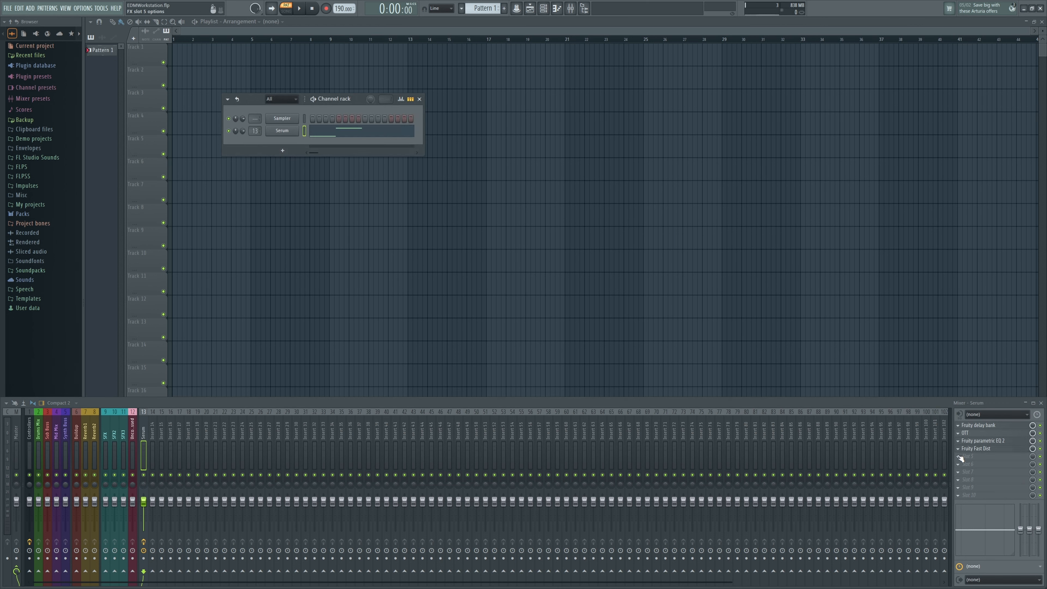
Insert Fruity Limiter in the fifth effect slot, lower its compressor threshold to about -19.4 dB and raise the ratio
click(959, 457)
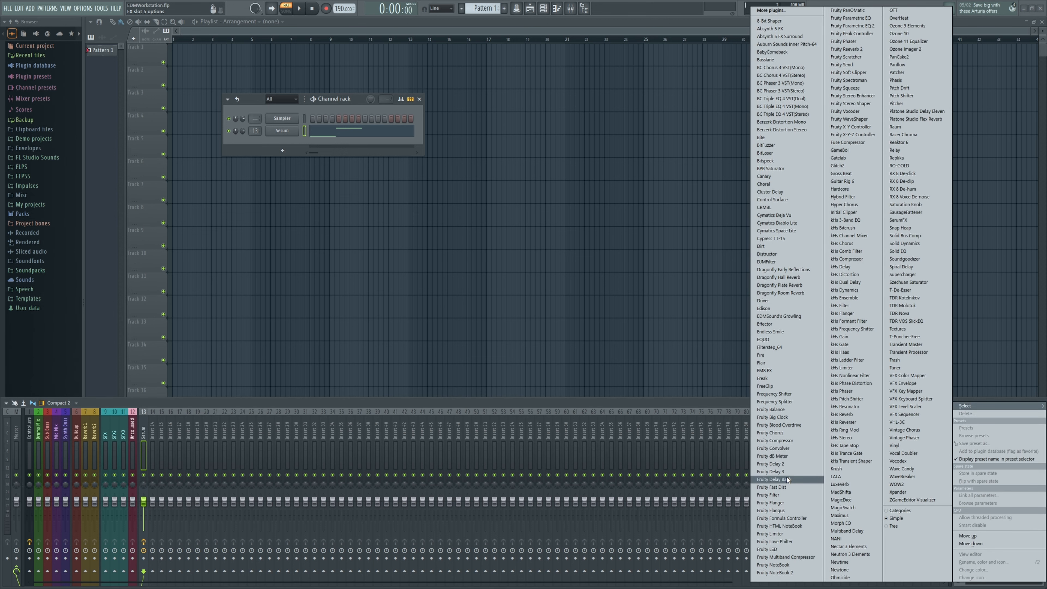
click(781, 533)
drag(149, 150, 149, 159)
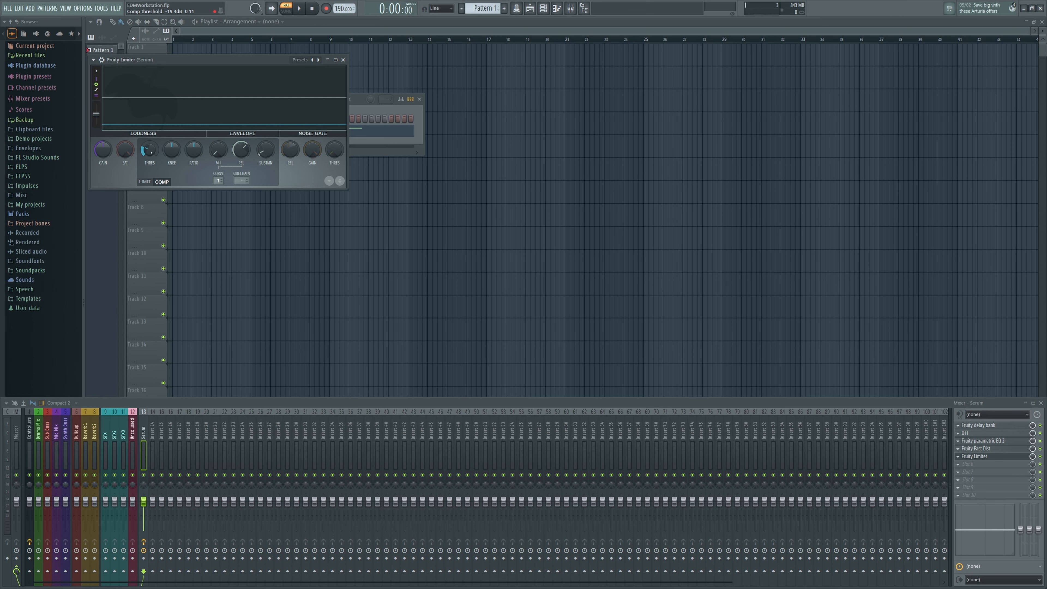
drag(194, 150, 194, 128)
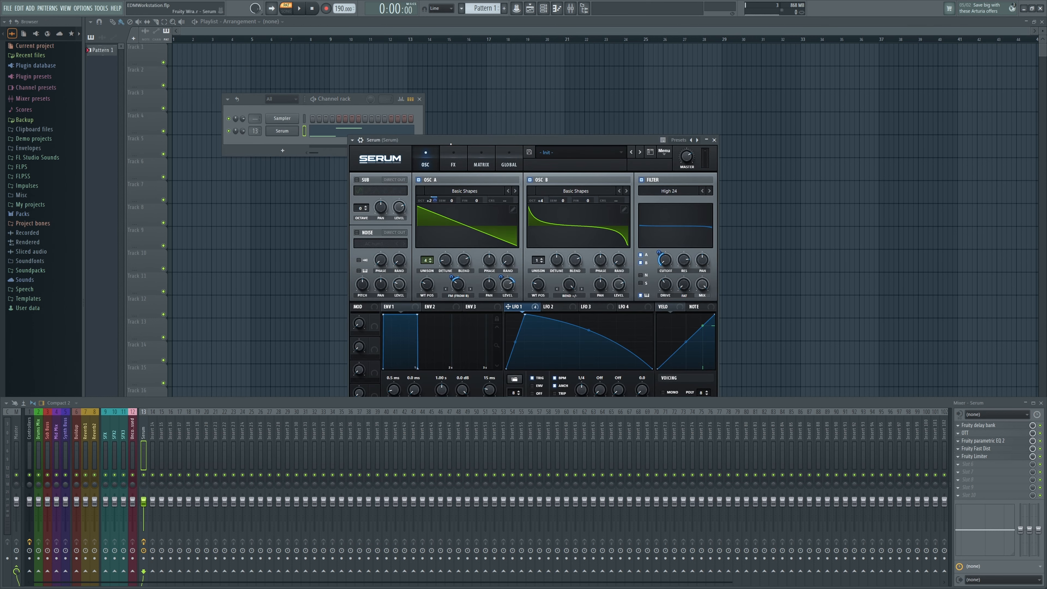
Set Serum's pitch bend range to 12 and -12 semitones and its channel pitch knob range to 12 semitones
drag(451, 143, 462, 71)
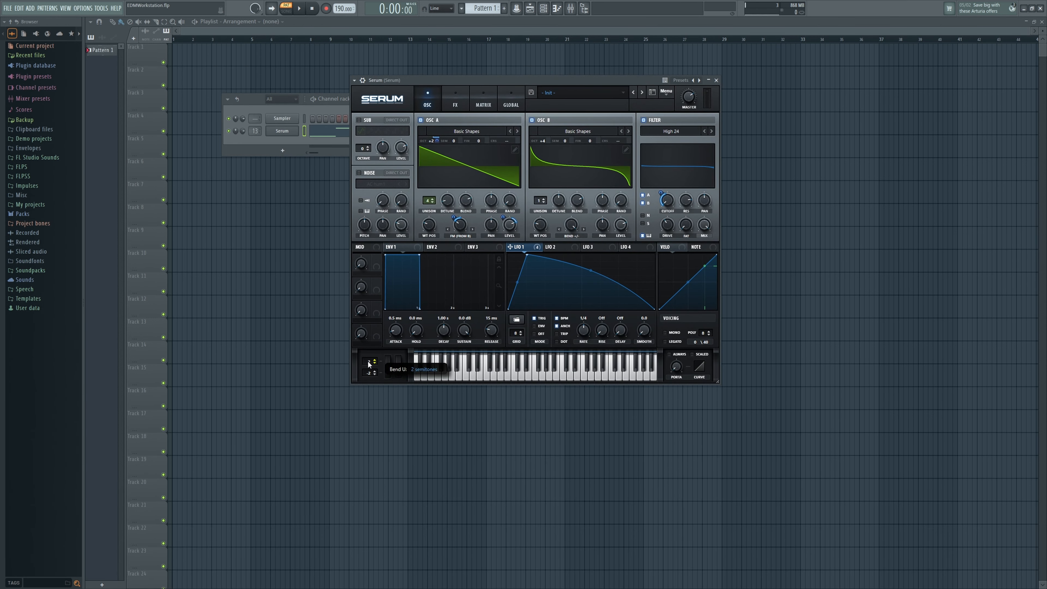
drag(374, 362, 369, 392)
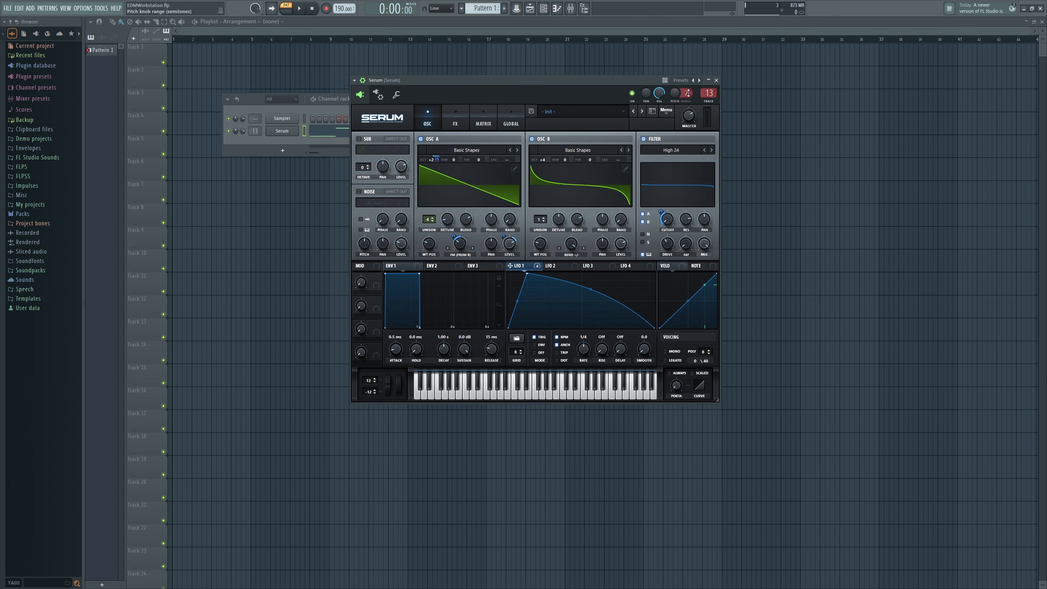
drag(687, 93, 687, 94)
right_click(677, 94)
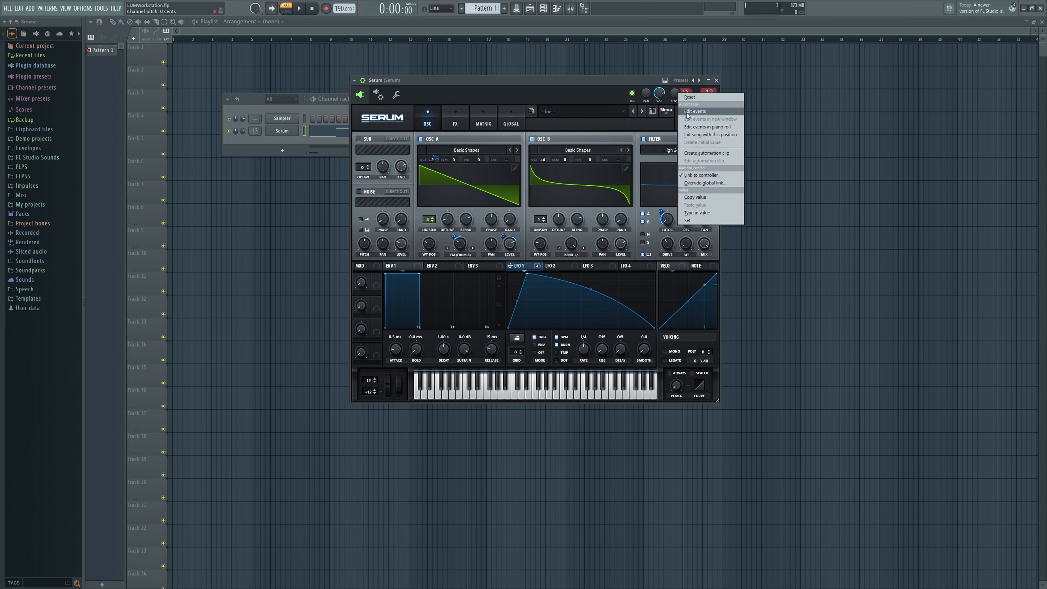
click(694, 154)
drag(551, 81, 552, 103)
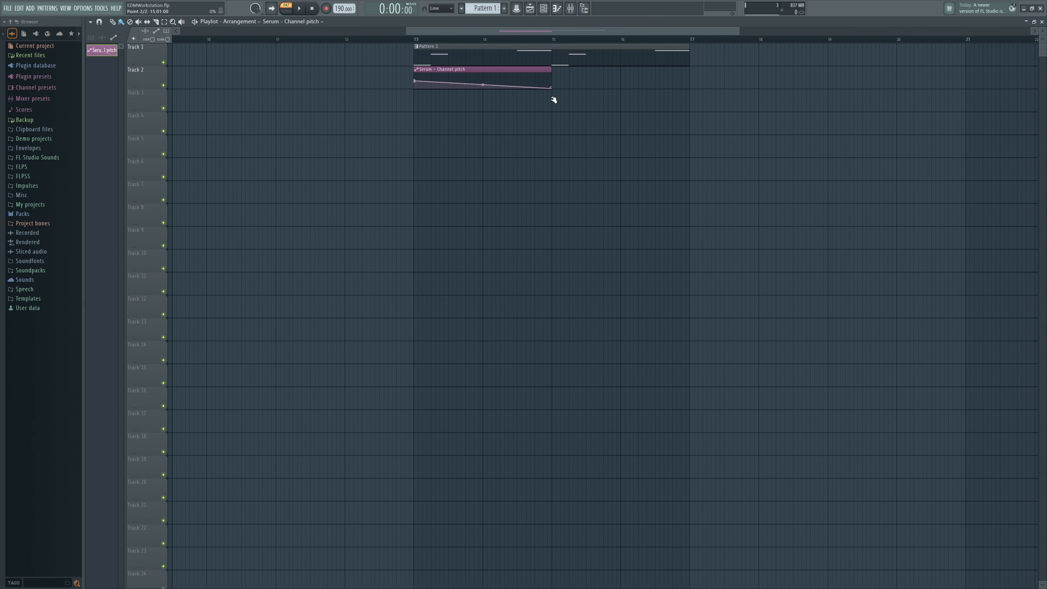
Shorten the channel pitch automation clip to one bar, repeating it under Pattern 1 from bar 13 to bar 17
scroll(504, 45, up, 3)
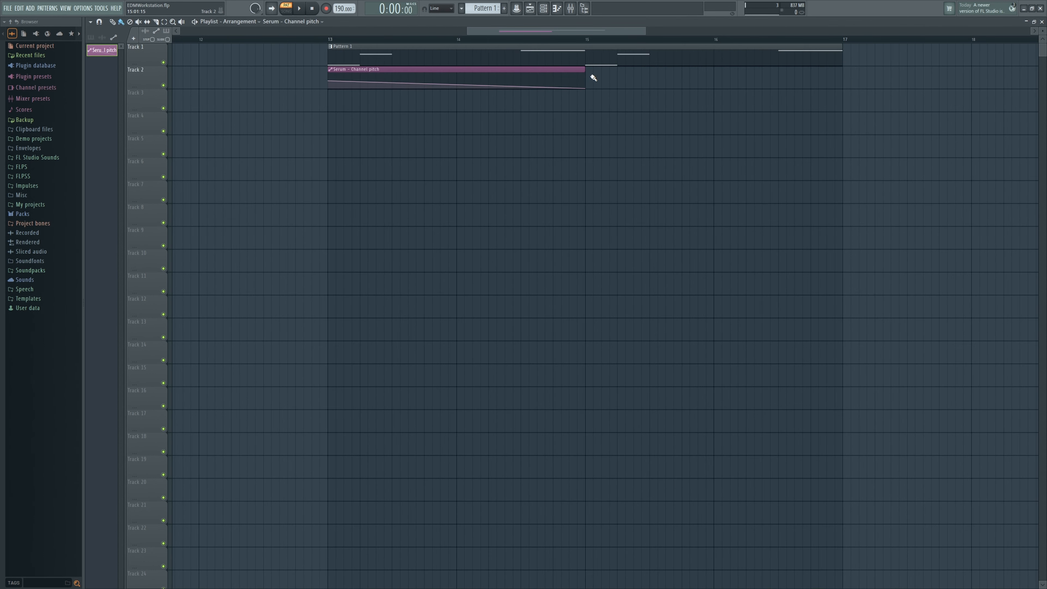
drag(583, 69, 456, 69)
key(ctrl+b)
click(665, 187)
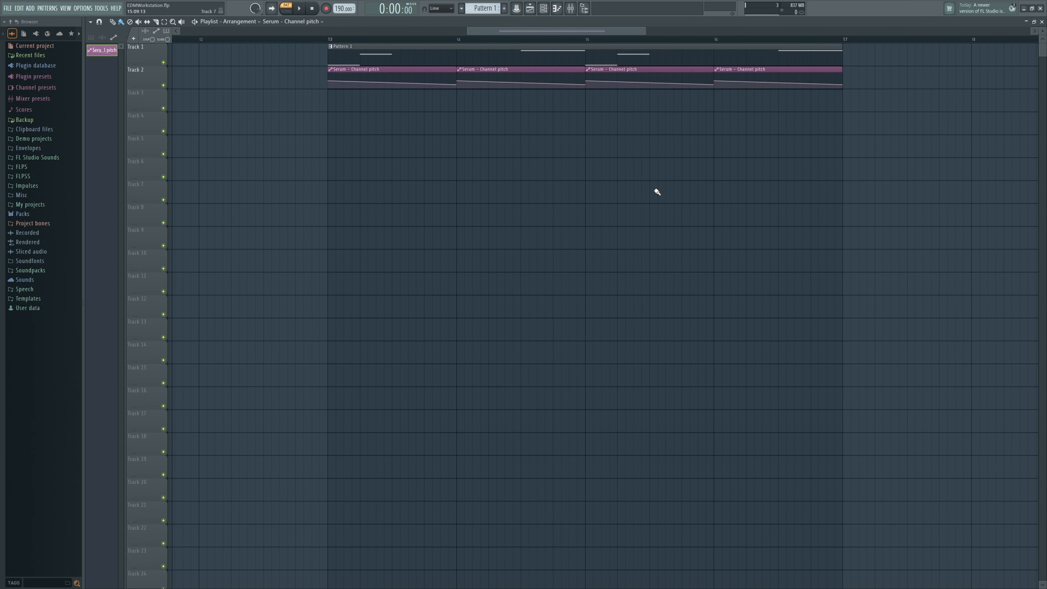
click(343, 41)
scroll(343, 42, down, 3)
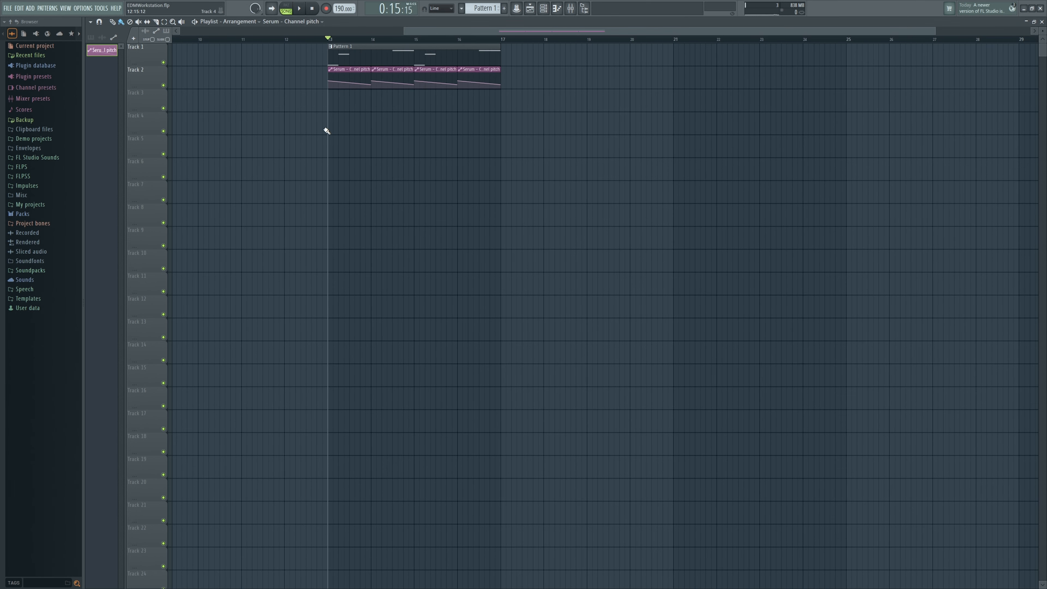
Show the Unsorted channels in the channel rack and clone the Serum channel
click(544, 8)
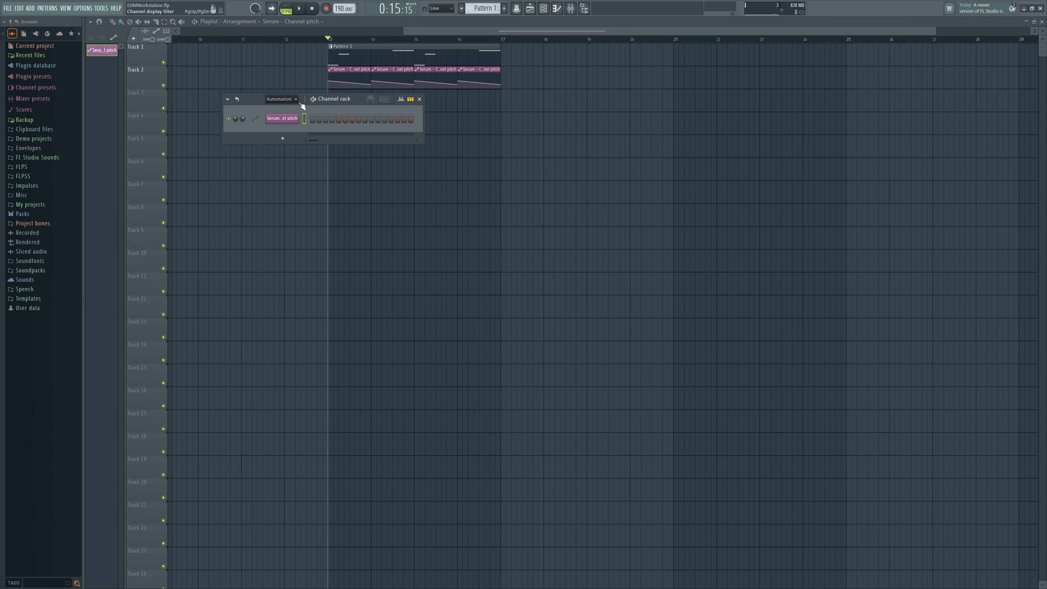
click(289, 99)
click(276, 126)
right_click(294, 131)
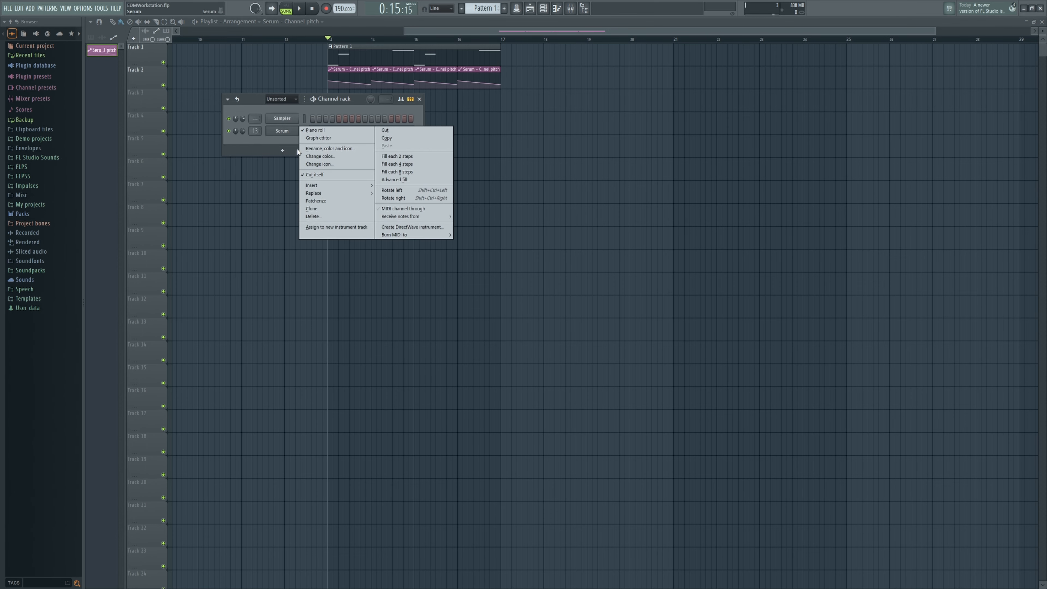
click(323, 210)
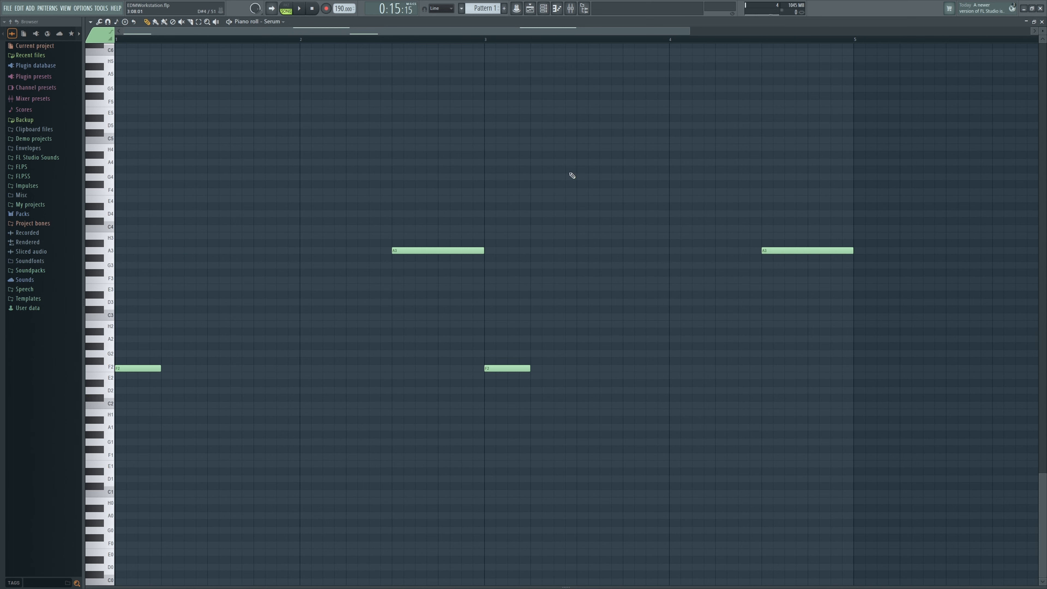
Add one-beat F3 notes for Serum #2 on the second beat of bars 1 and 3, right after the F2 notes
click(548, 11)
right_click(297, 147)
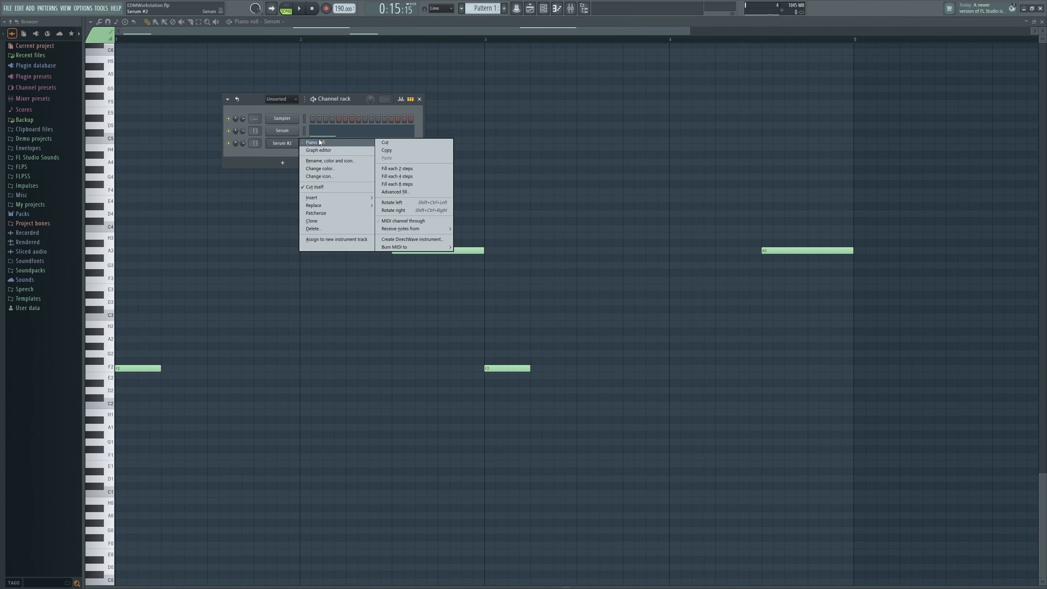
click(320, 142)
click(165, 281)
drag(252, 280, 206, 280)
click(534, 281)
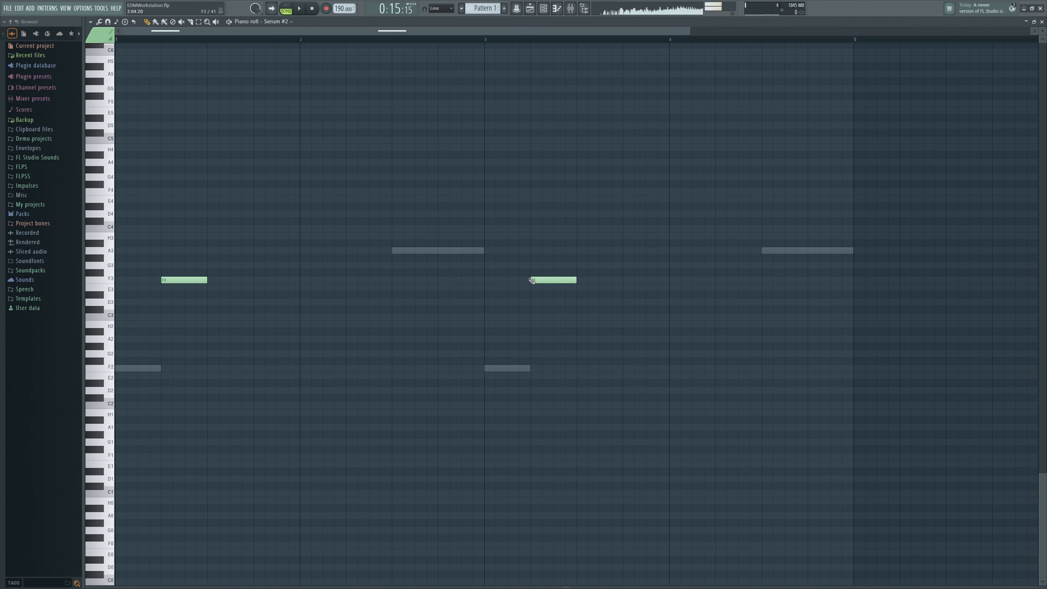
Set Serum #2's channel pitch to 0 cents and play back the arrangement to check the layered bass
click(543, 8)
click(282, 143)
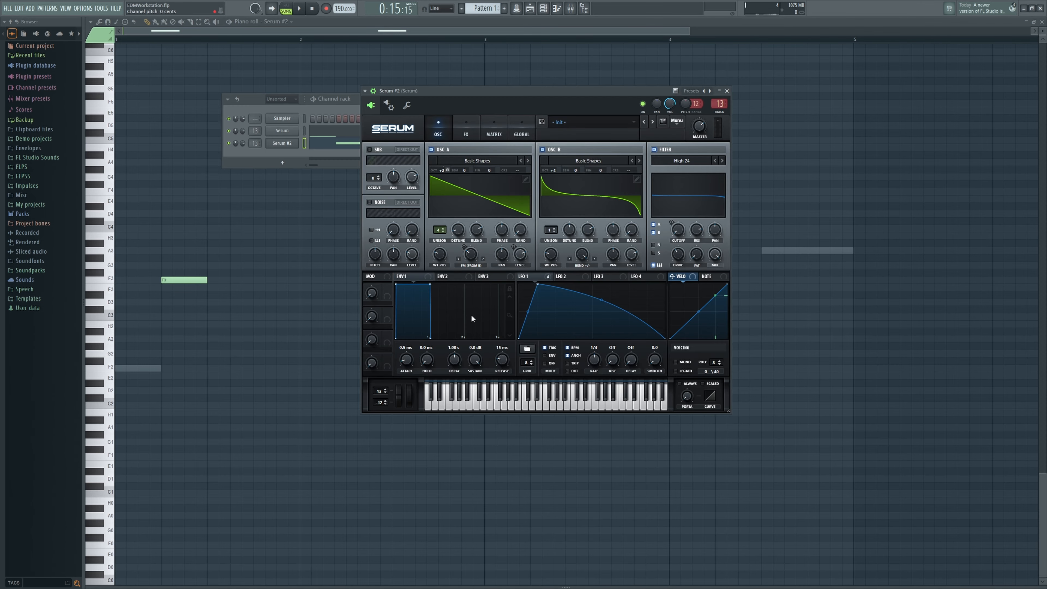
mouse_move(684, 103)
mouse_down()
mouse_move(685, 126)
mouse_move(688, 99)
mouse_up()
key(space)
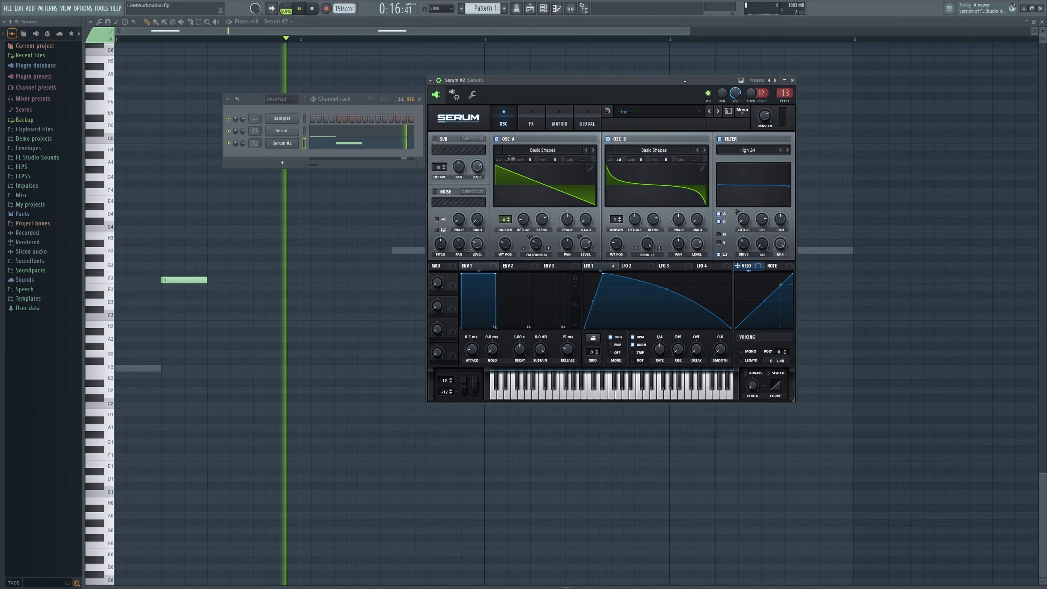
click(792, 80)
key(space)
click(544, 10)
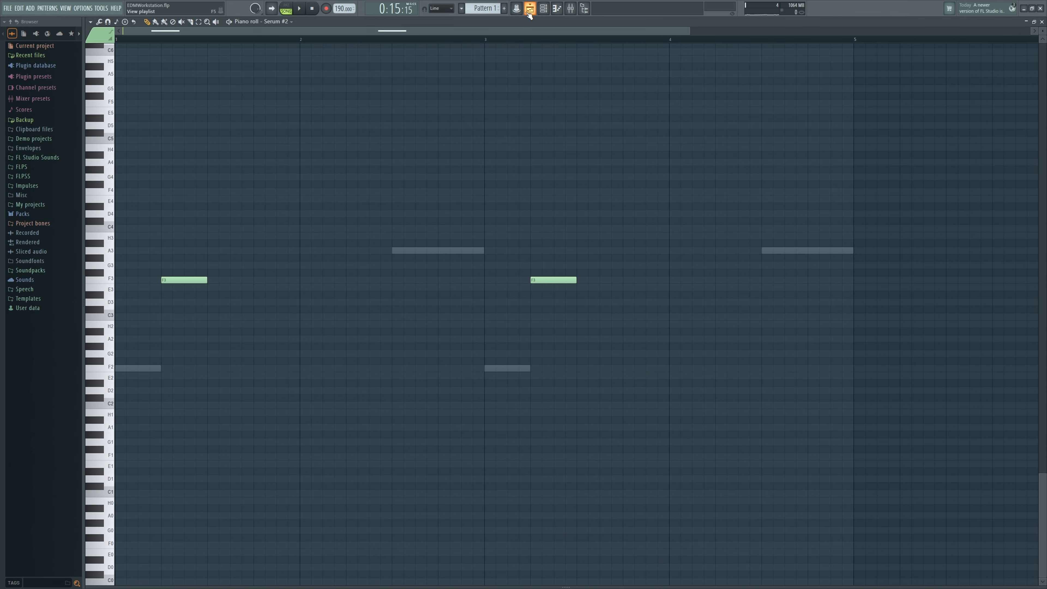